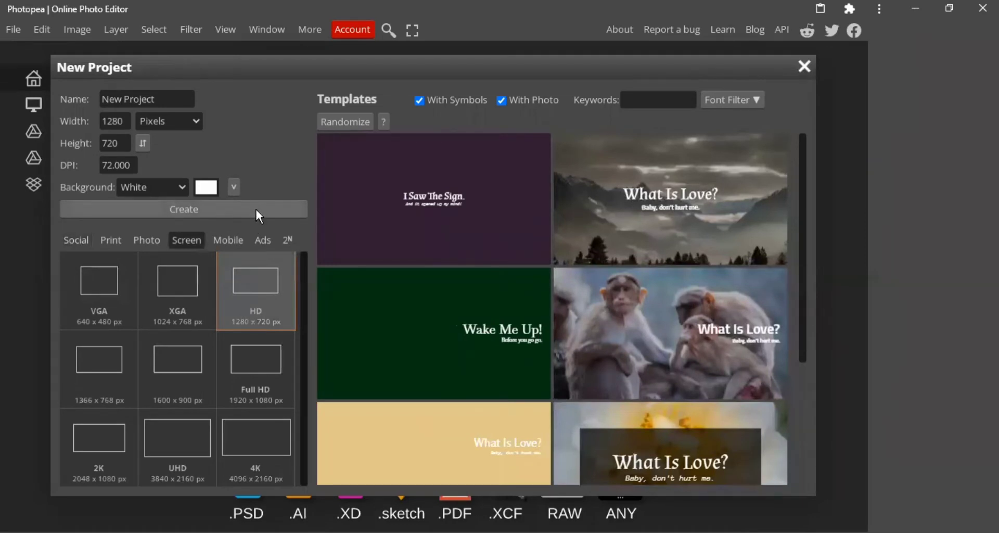
Create a white 1280 x 720 px project named New Project and place the sunset off-road car photo "images (4)" in it.
left_click(256, 210)
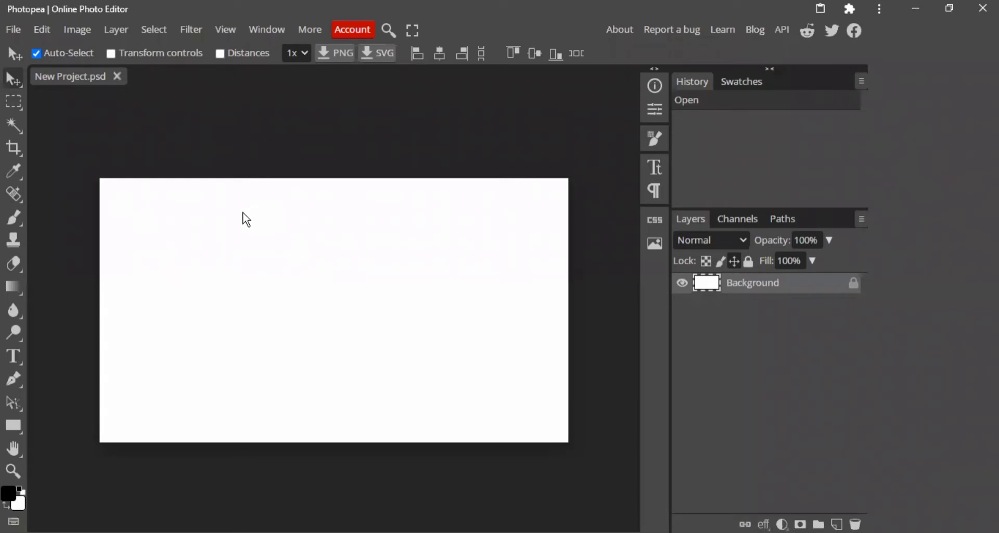
left_click(14, 31)
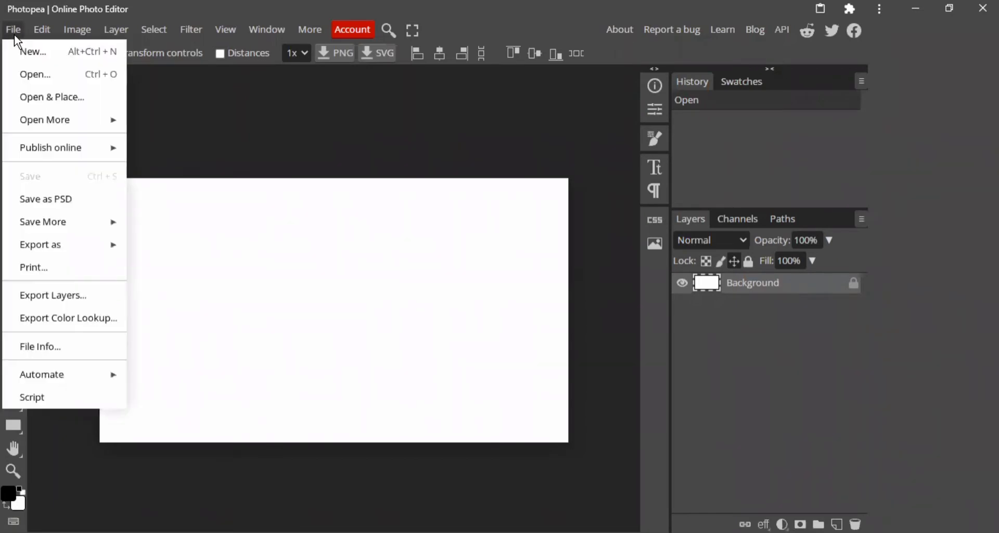
left_click(48, 98)
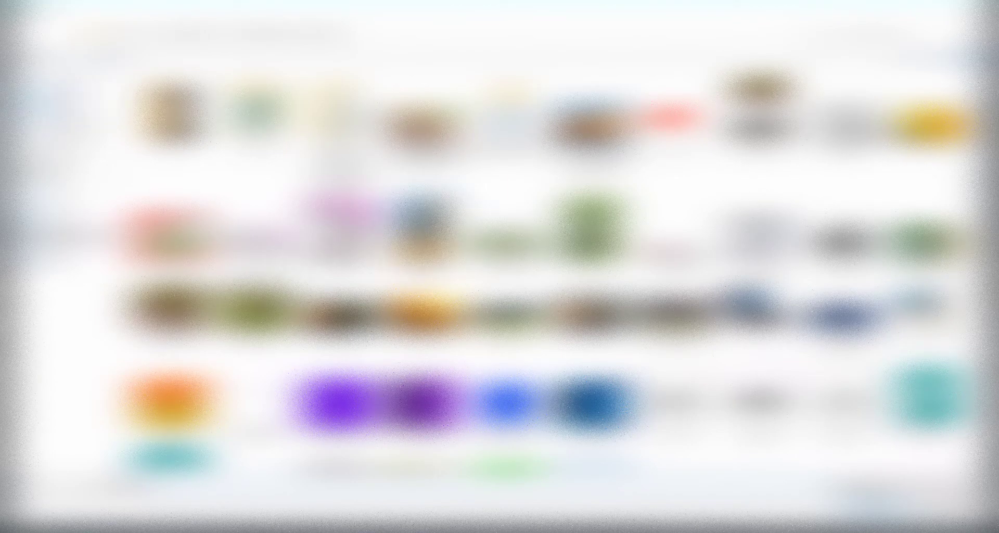
left_click(340, 313)
double_click(327, 297)
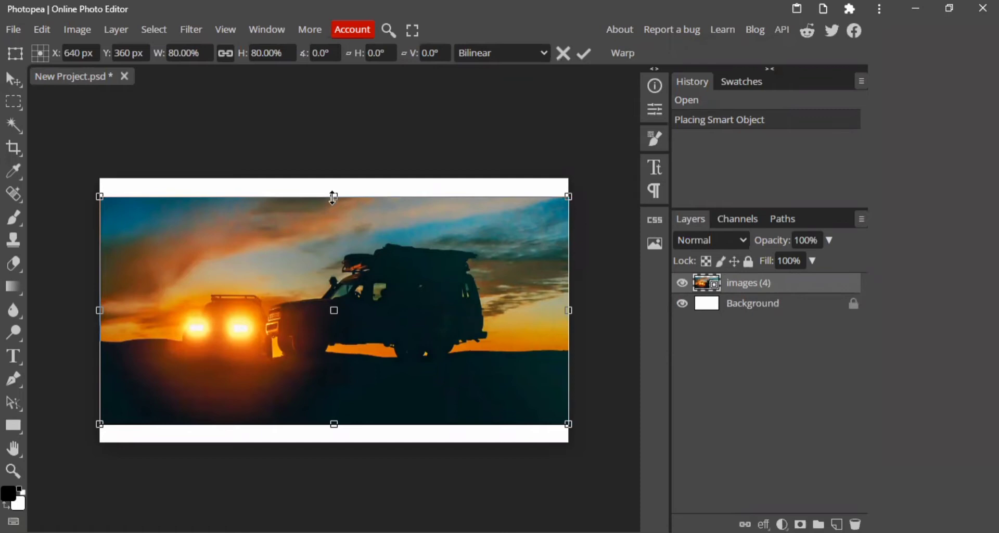
Stretch the placed photo vertically to cover the full canvas height and rasterize its layer.
left_click_drag(333, 197, 339, 177)
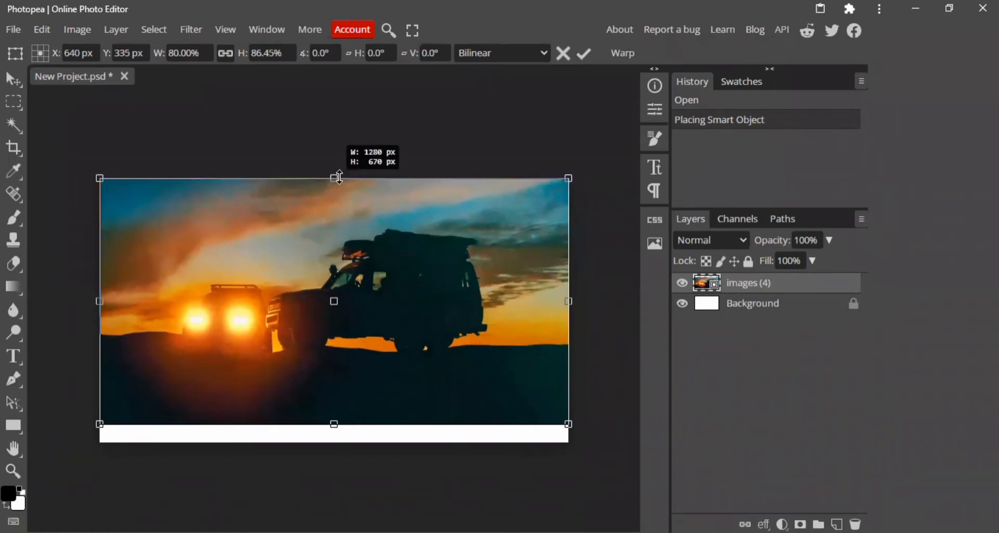
left_click_drag(333, 425, 335, 442)
left_click(15, 79)
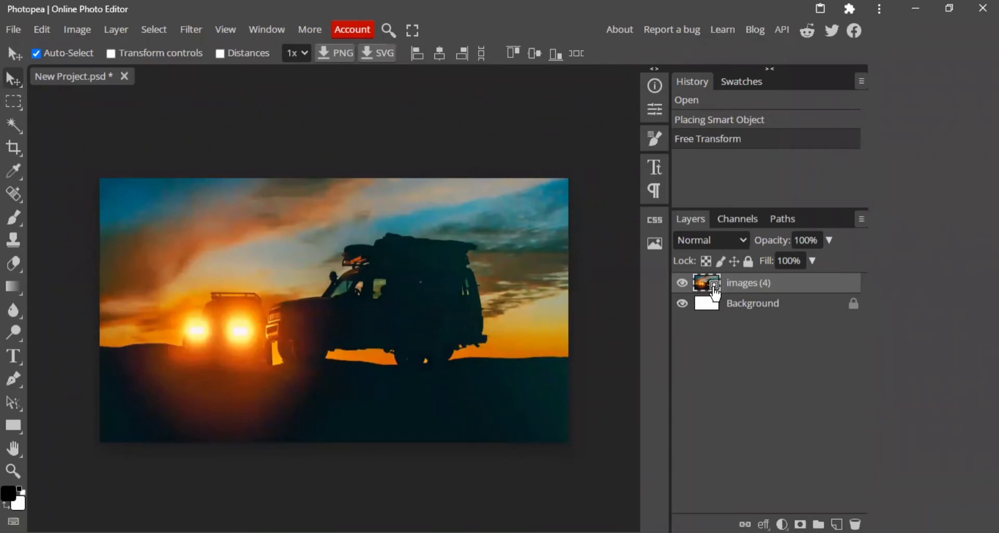
right_click(814, 281)
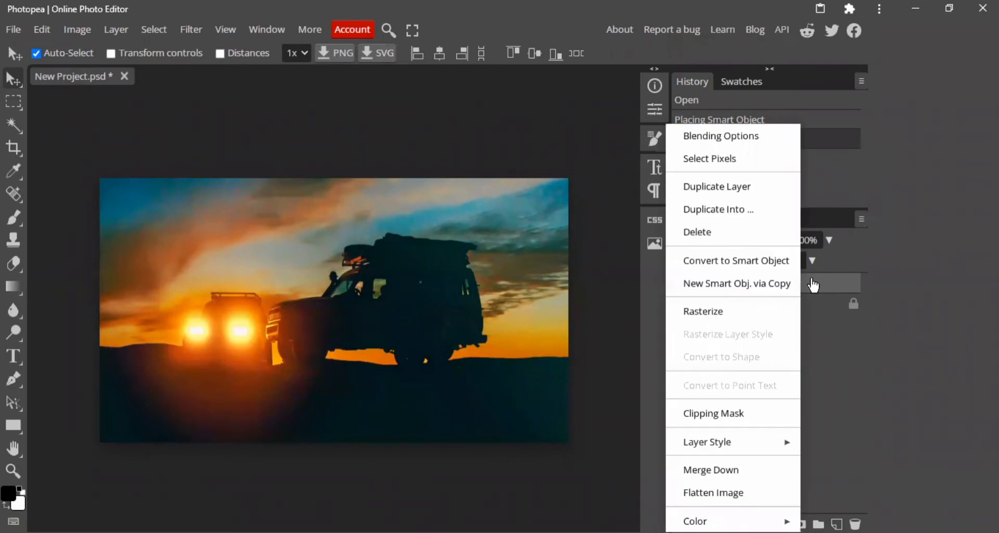
left_click(756, 320)
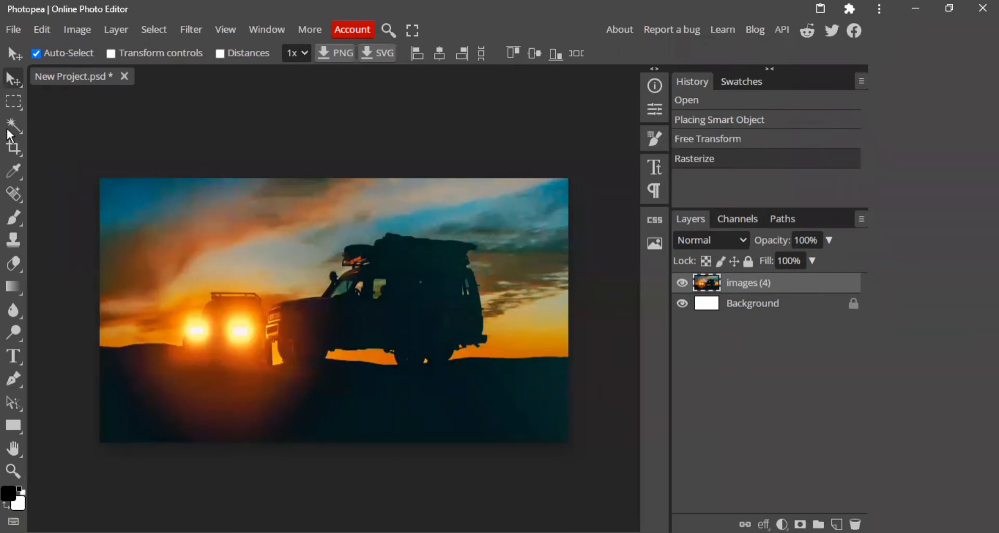
Add the title text "January" in black near the top edge of the photo.
left_click(14, 356)
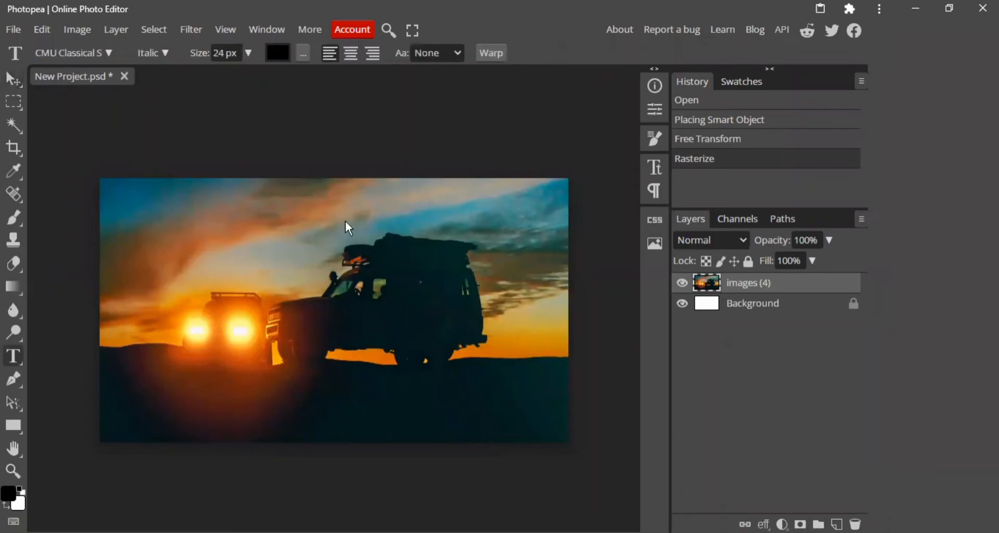
left_click(274, 198)
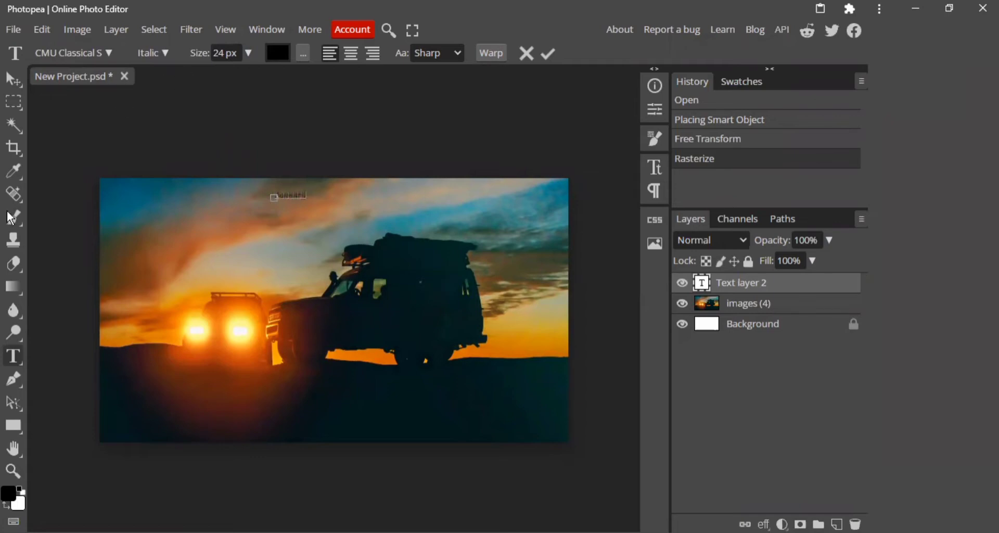
left_click(19, 82)
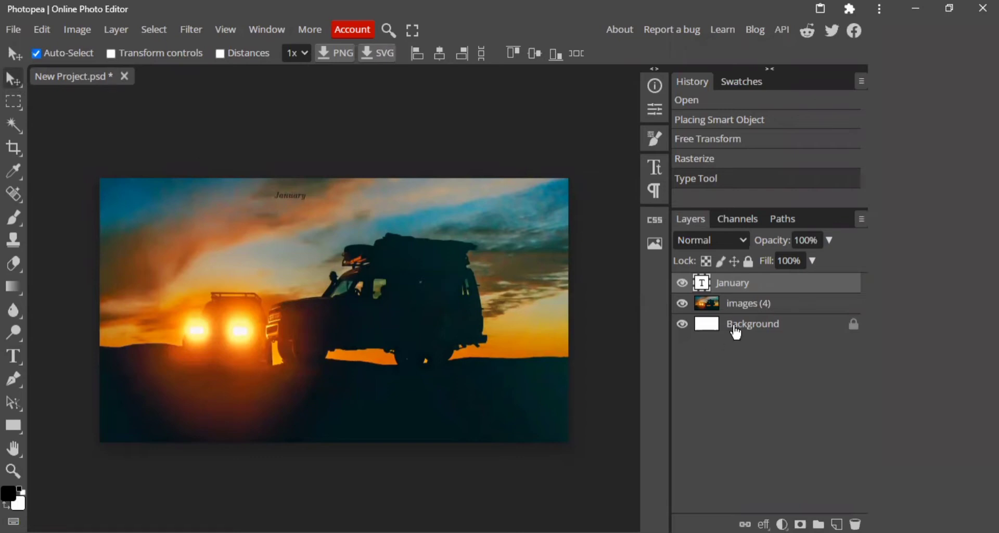
Enlarge the "January" title to about 290% with Free Transform and centre it horizontally at the top of the canvas.
left_click(39, 34)
left_click(133, 369)
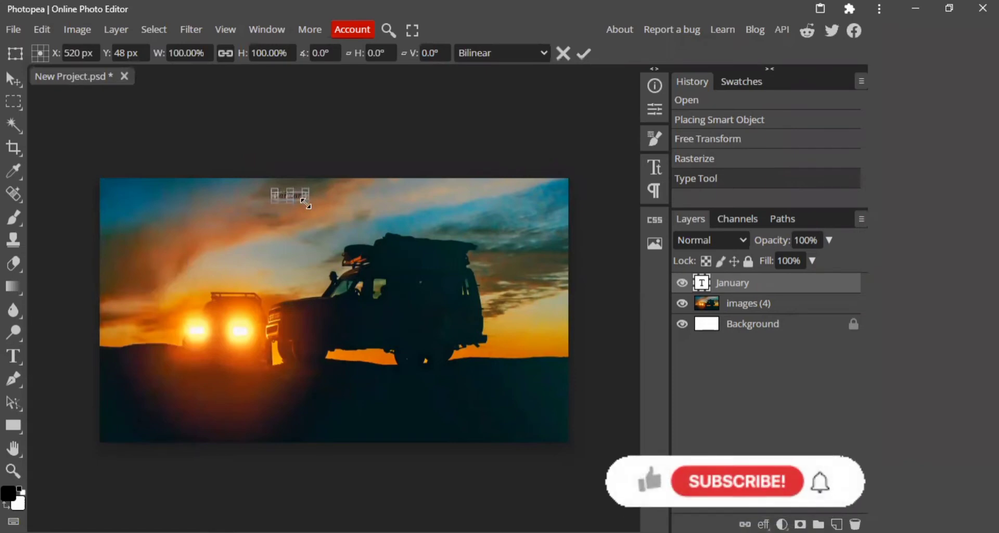
left_click_drag(306, 205, 357, 207)
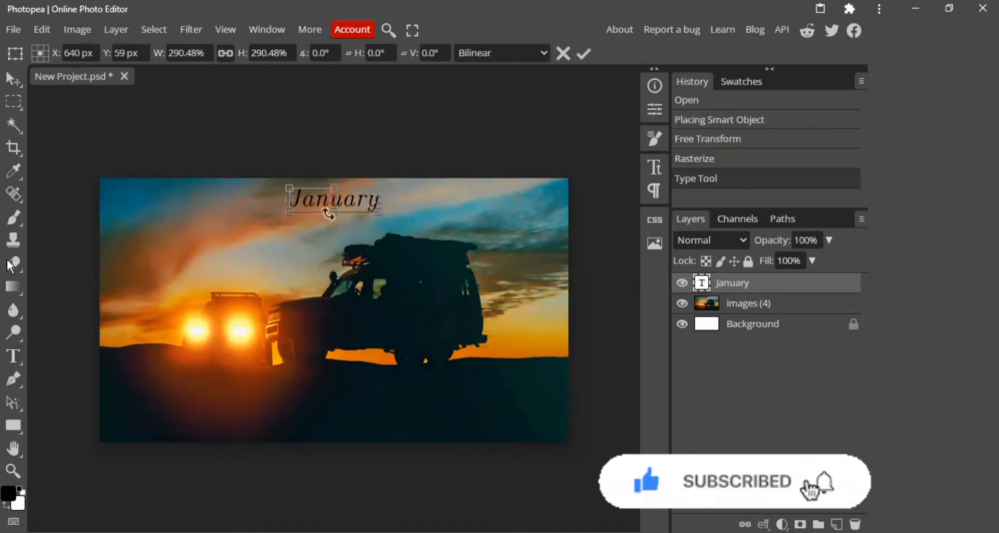
left_click(11, 80)
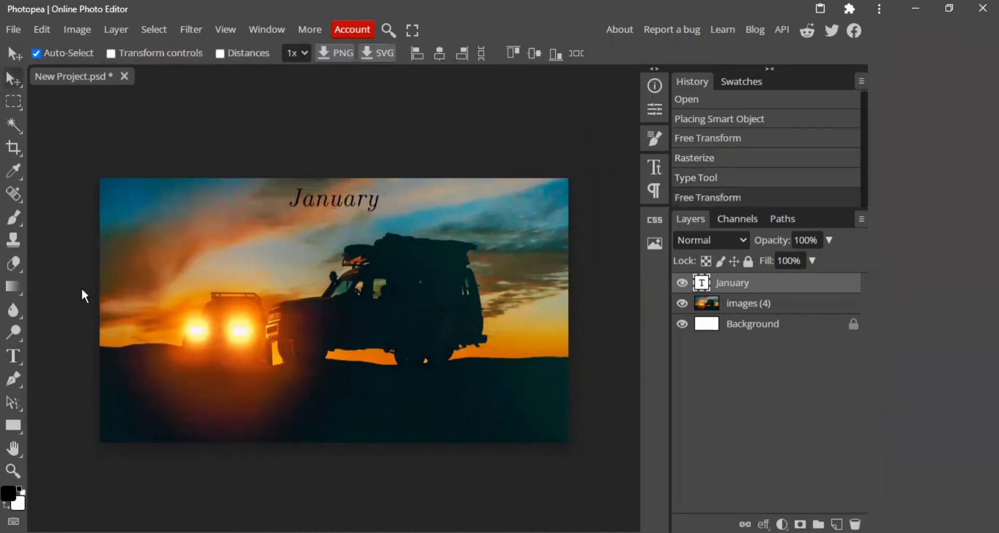
Add a text column at the photo's left side with M, 3, 10, 17, 24 and 31 on separate lines.
left_click(14, 356)
left_click(134, 246)
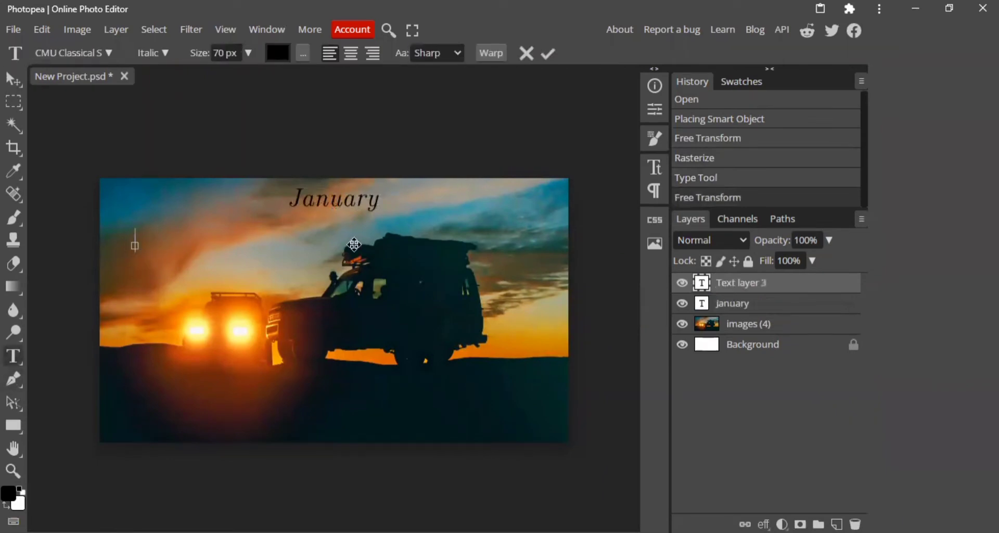
type("M")
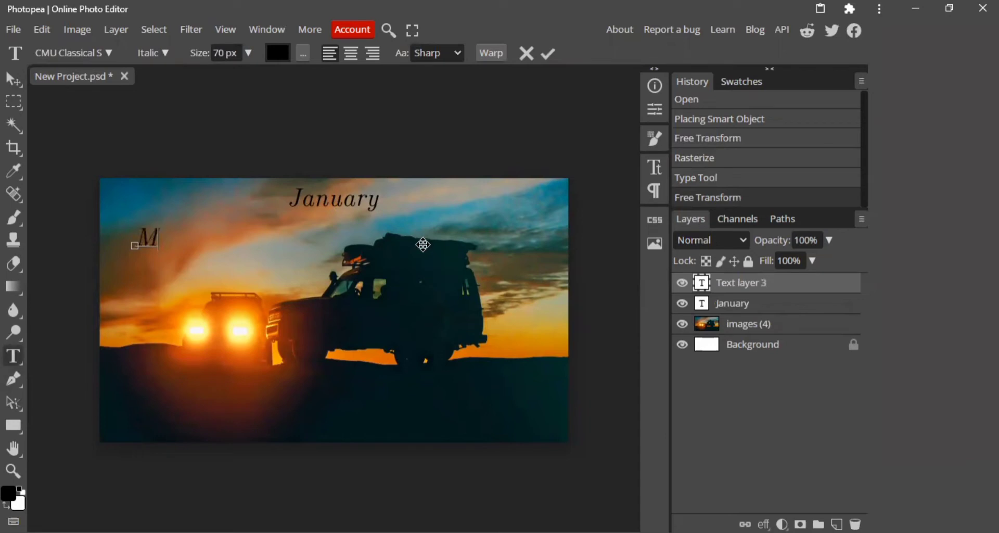
key("Return")
type("3")
key("Return")
type("10")
key("Return")
type("17")
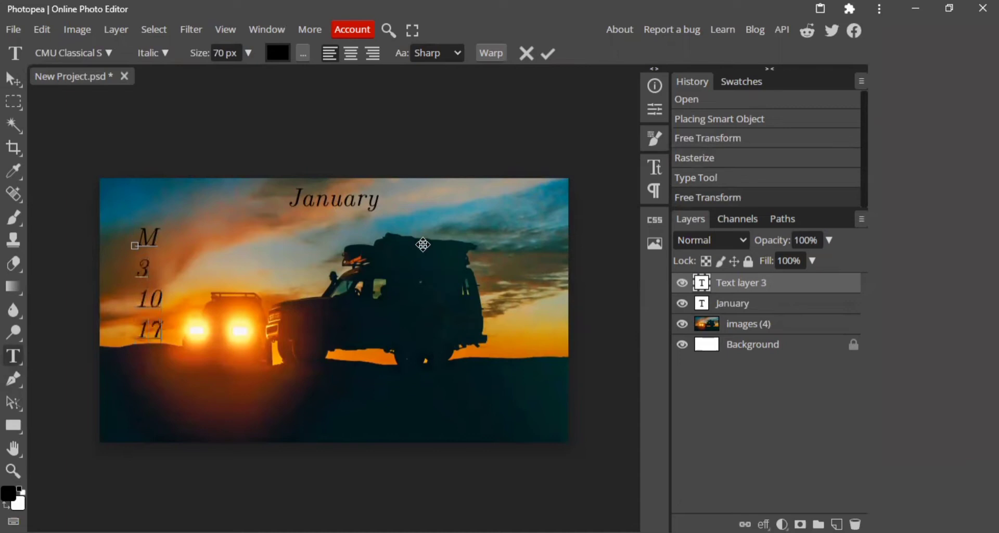
key("Return")
type("24")
key("Return")
type("31")
left_click(13, 80)
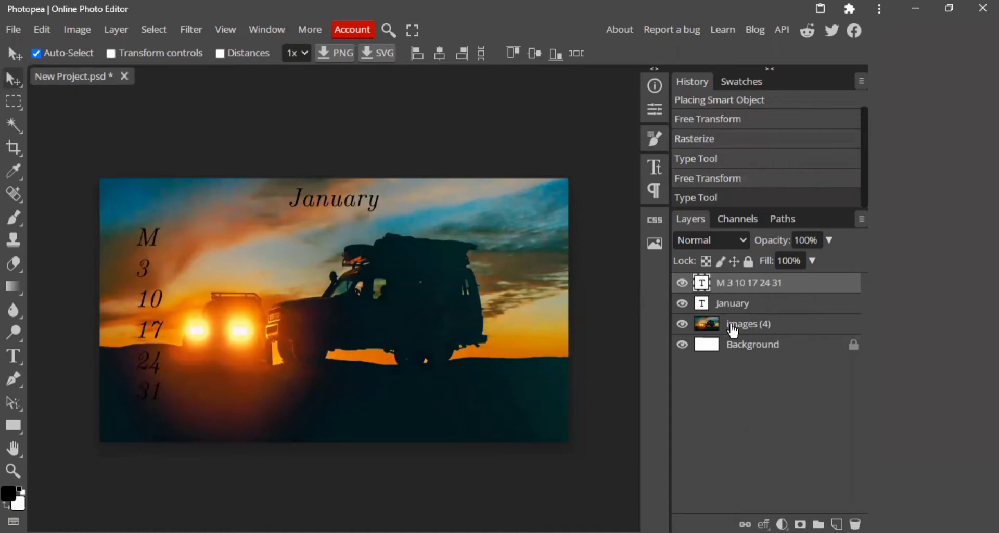
Lower the opacity of the photo layer "images (4)" to 75%.
left_click(776, 329)
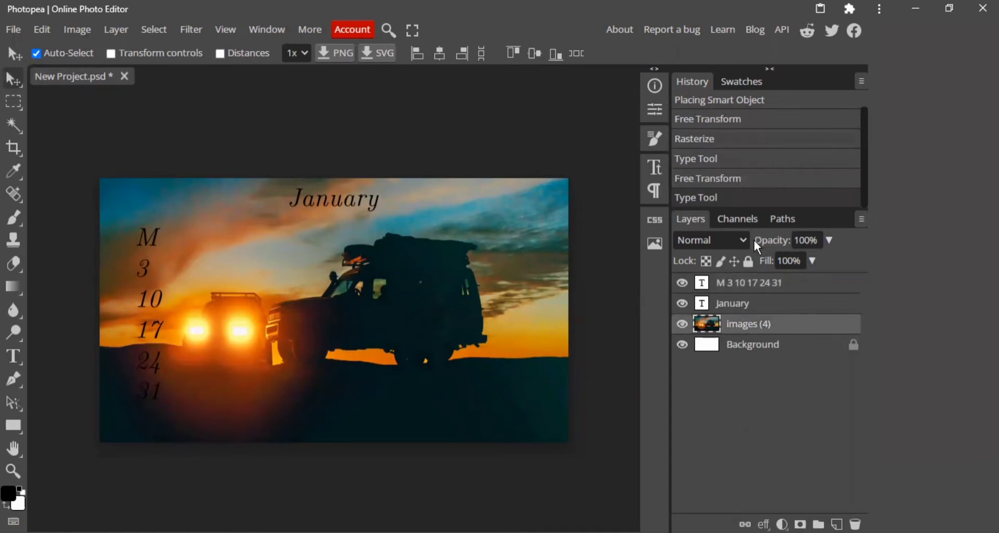
left_click(829, 241)
left_click_drag(823, 261, 816, 274)
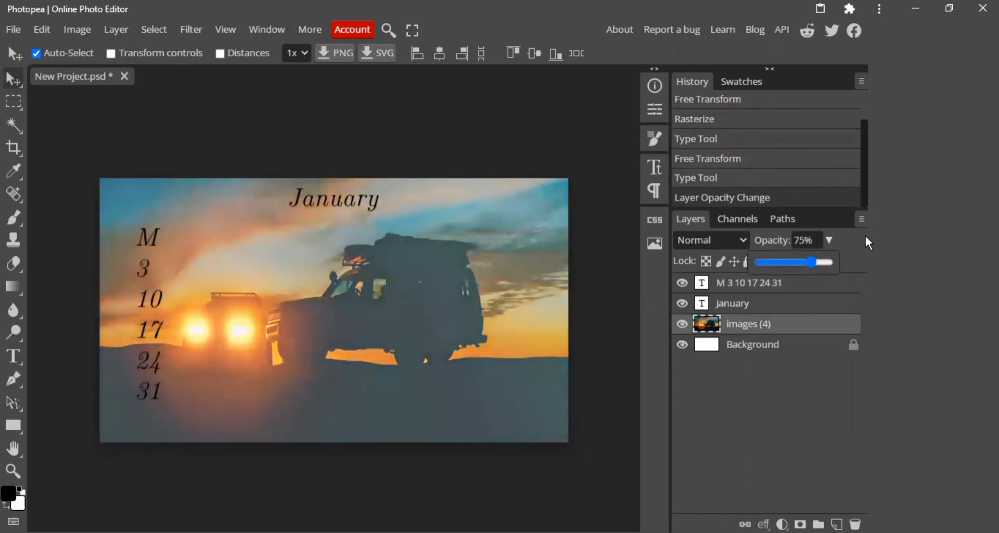
left_click(853, 249)
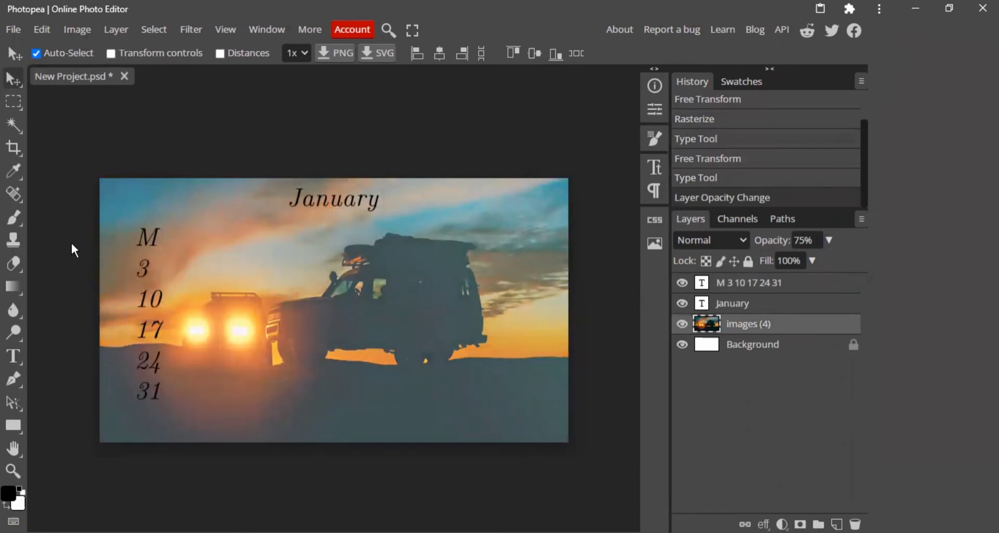
Centre-align the text of the M column and shift the column slightly right to its former place.
double_click(145, 242)
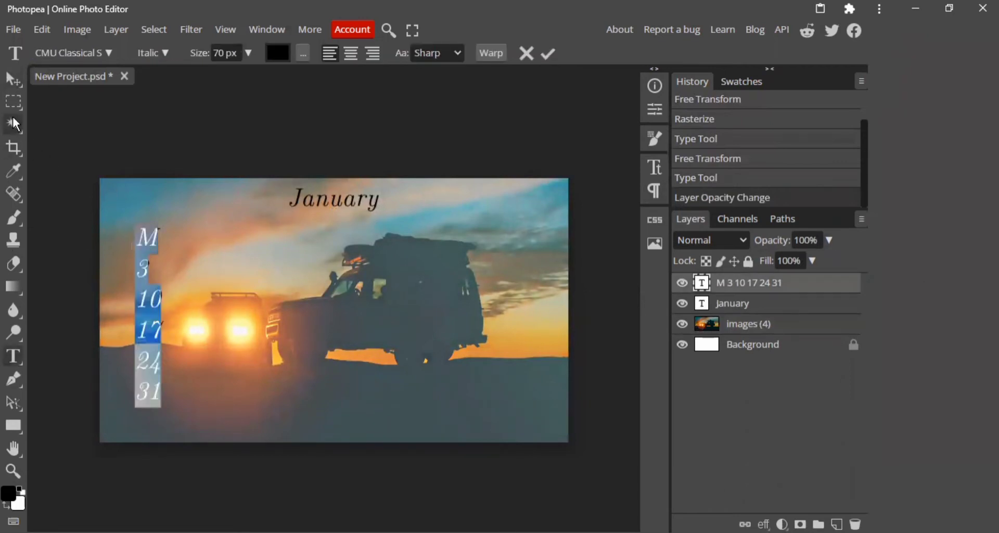
left_click(14, 88)
double_click(143, 236)
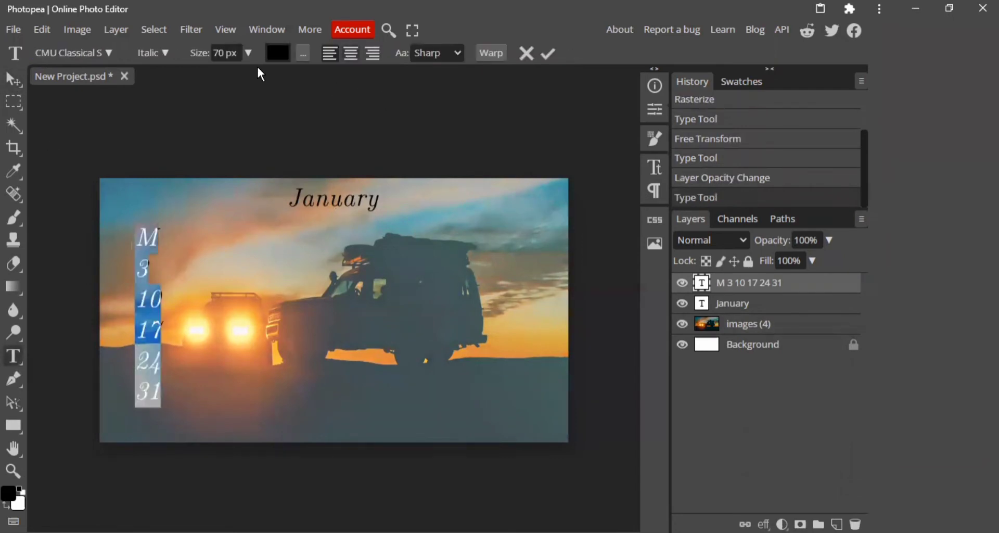
key("ctrl+shift+c")
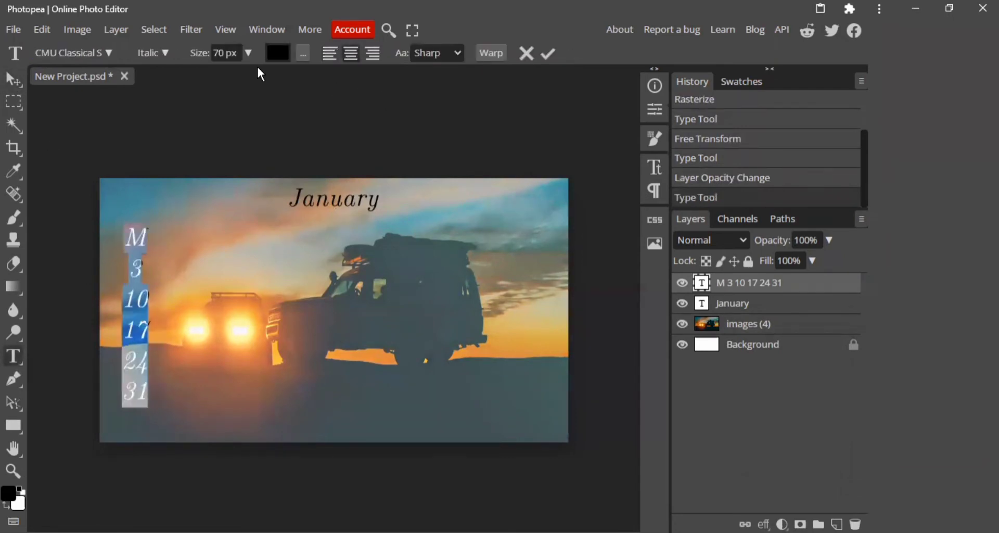
left_click(14, 79)
left_click_drag(137, 245, 148, 245)
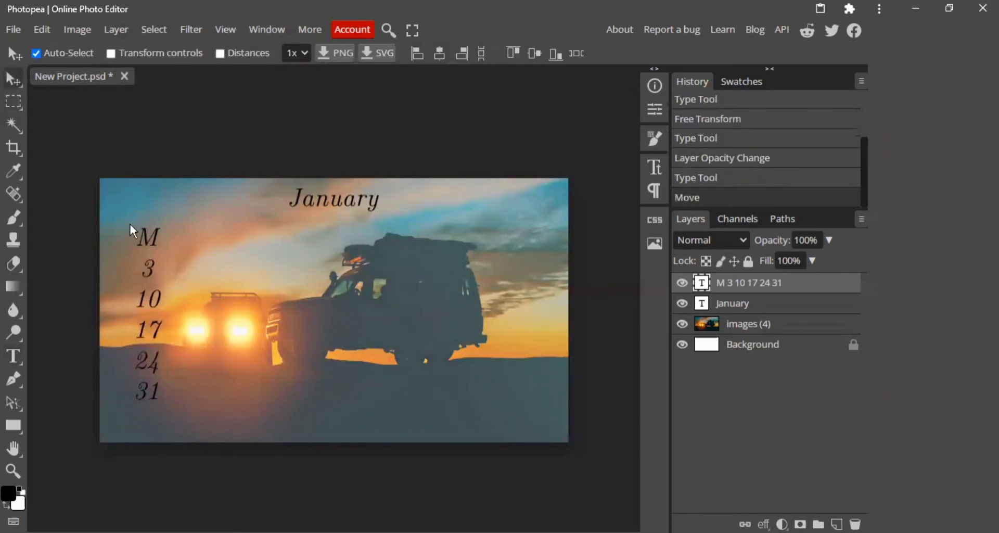
Duplicate the M column to its right and edit the copy to read T, 4, 11, 18 and 25, deleting the last number.
key("ctrl+j")
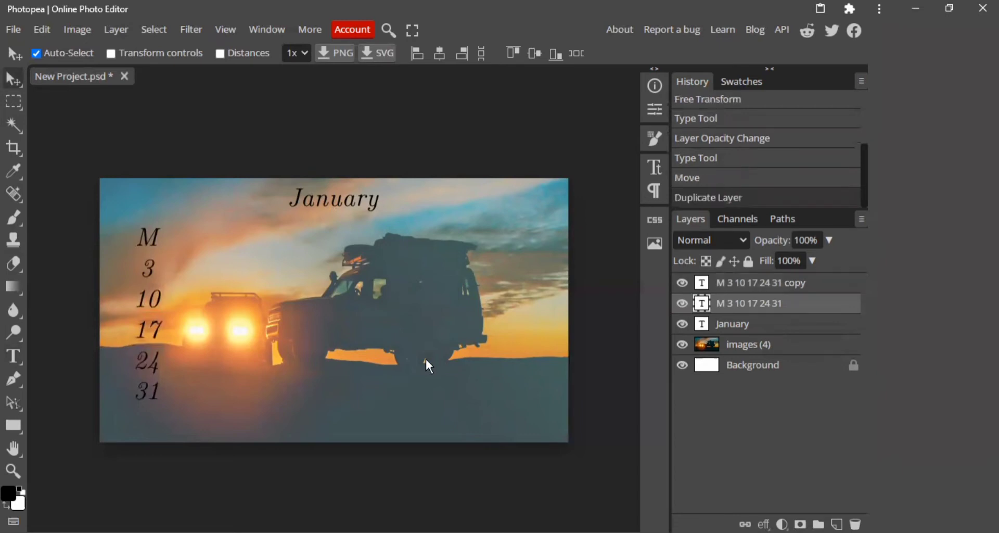
left_click_drag(152, 238, 200, 240)
double_click(201, 241)
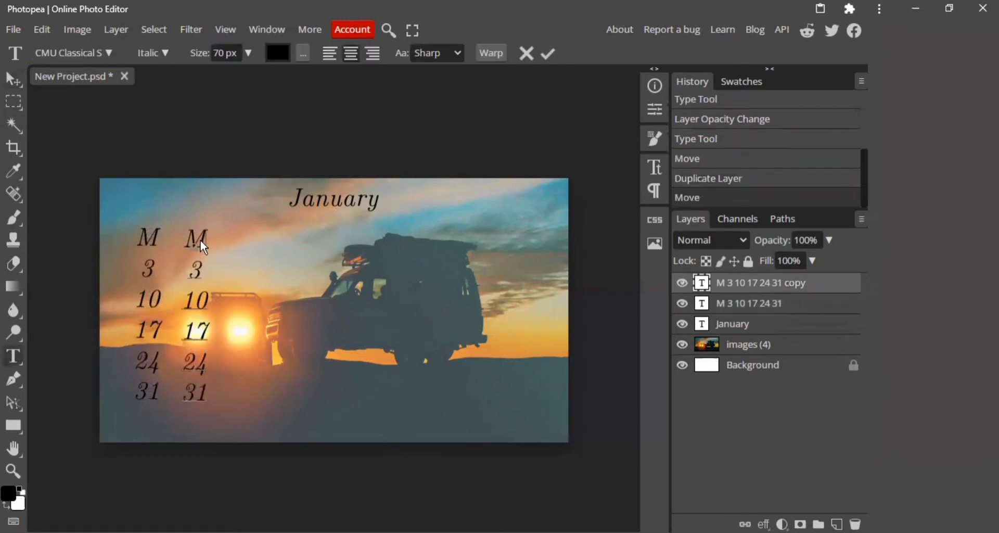
type("T")
double_click(201, 272)
type("4")
left_click_drag(209, 303, 201, 332)
type("1")
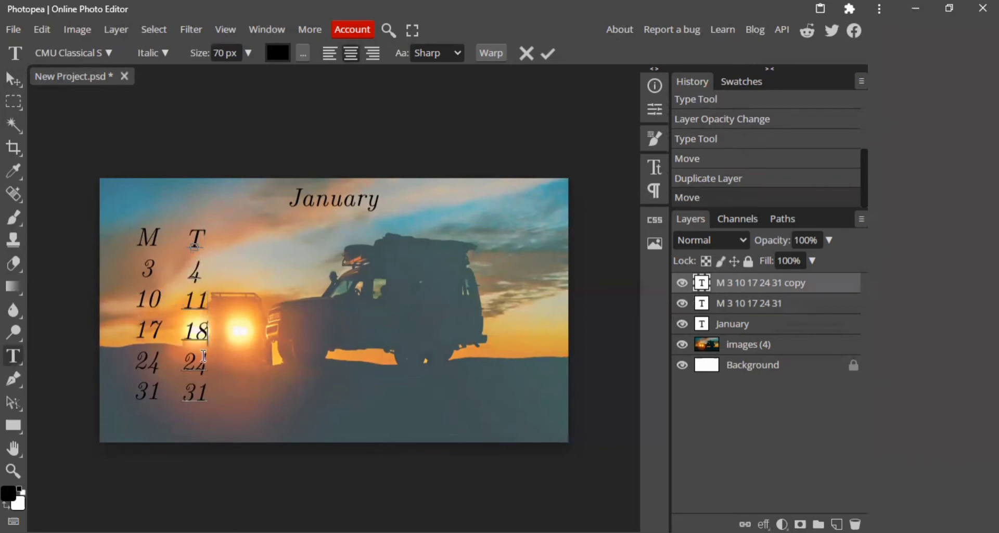
type("8")
left_click_drag(208, 368, 172, 397)
type("5")
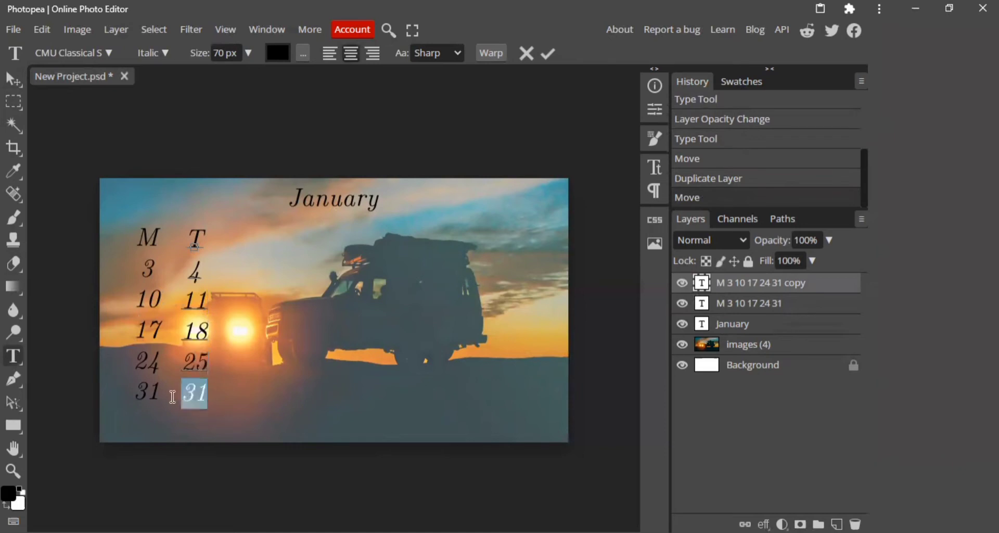
key("BackSpace")
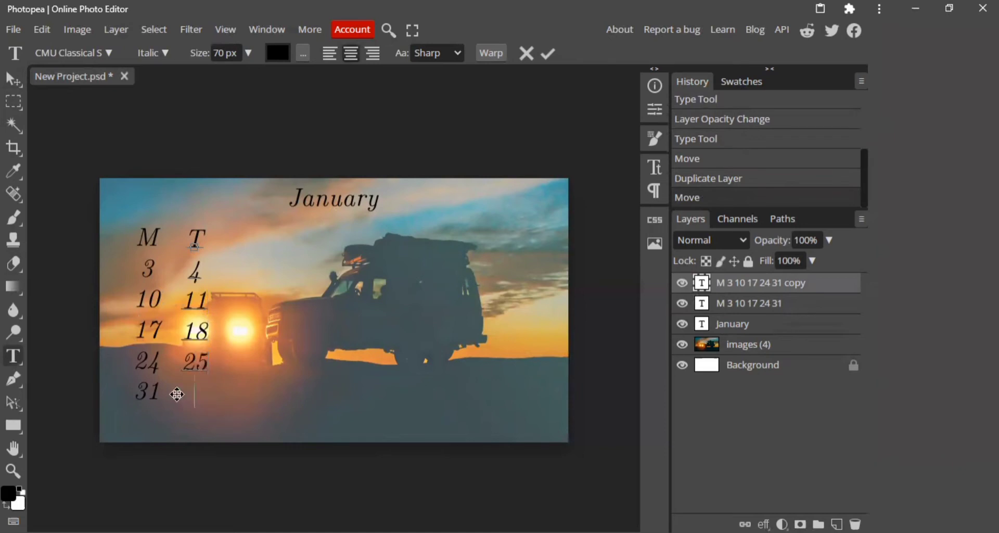
left_click(17, 87)
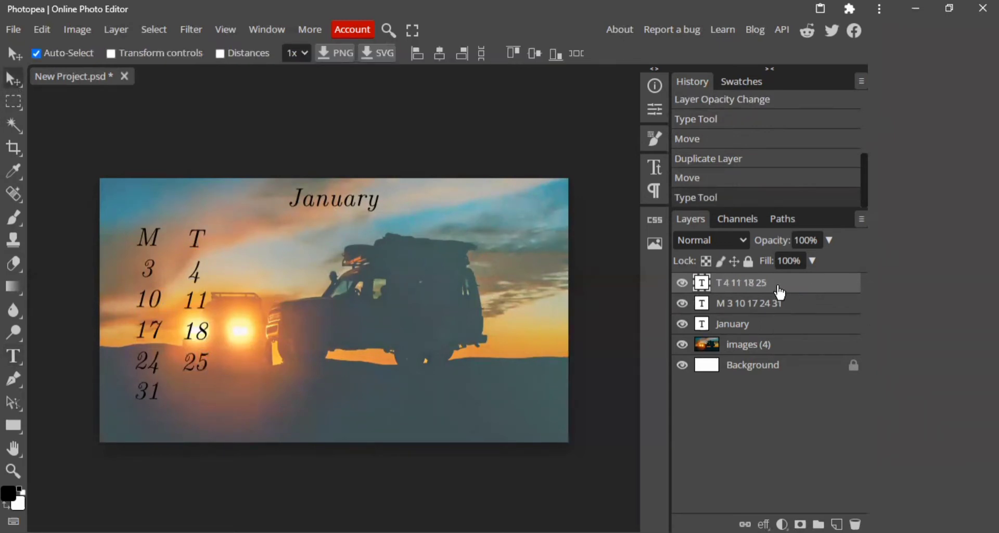
Duplicate the T column and place the copy to its right as the third column.
key("ctrl+j")
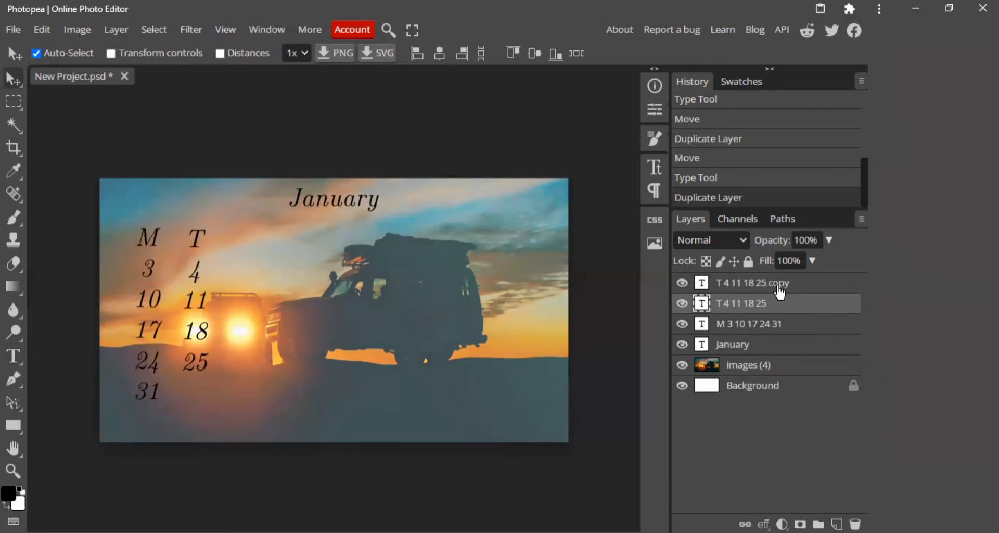
left_click(779, 288)
left_click_drag(195, 242, 239, 243)
Edit the third column's text to read W, 5, 12, 19 and 26.
double_click(238, 243)
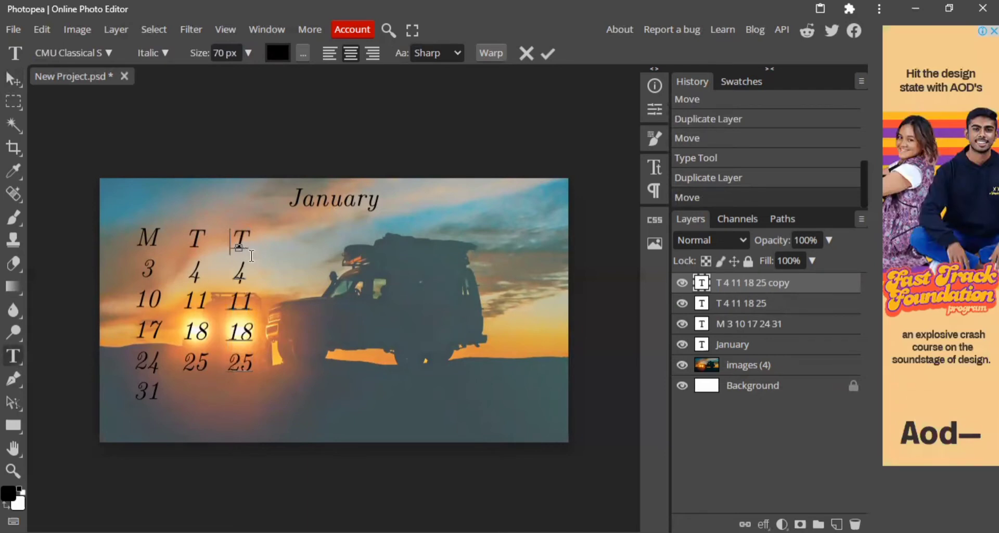
double_click(239, 242)
type("W")
double_click(242, 271)
type("5")
mouse_move(250, 309)
left_mouse_down()
mouse_move(243, 319)
mouse_move(244, 298)
left_mouse_up()
type("2")
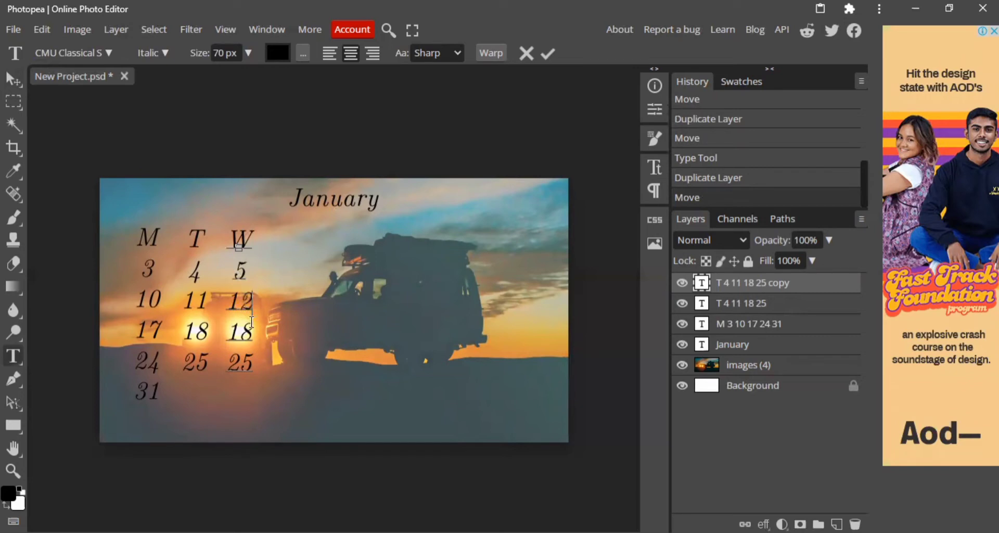
left_click_drag(239, 333, 245, 361)
type("9 2")
type("6")
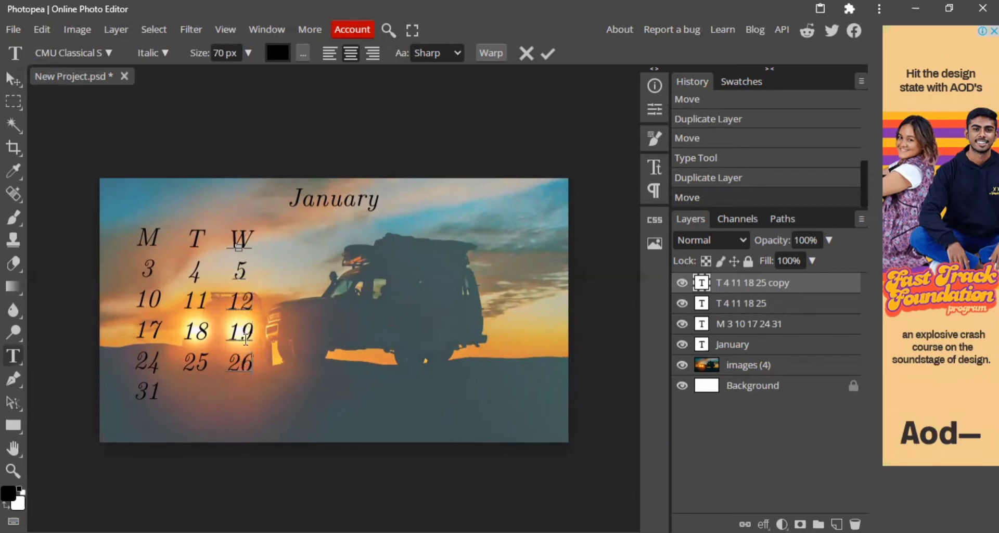
Duplicate the W column and place the copy to its right as the fourth column.
left_click(16, 78)
key("ctrl+j")
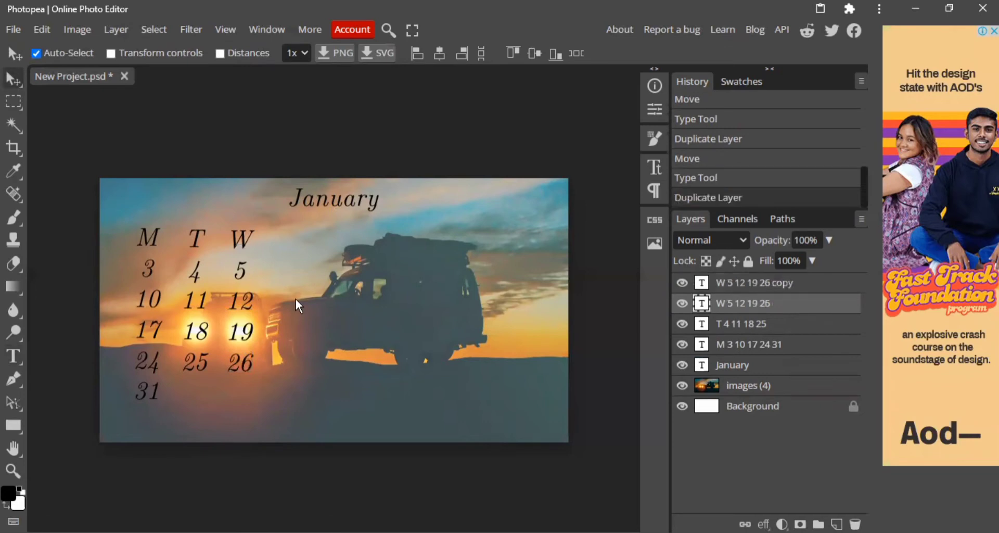
left_click_drag(245, 235, 286, 236)
Edit the fourth column's text to read T, 6, 13, 20 and 27.
double_click(289, 238)
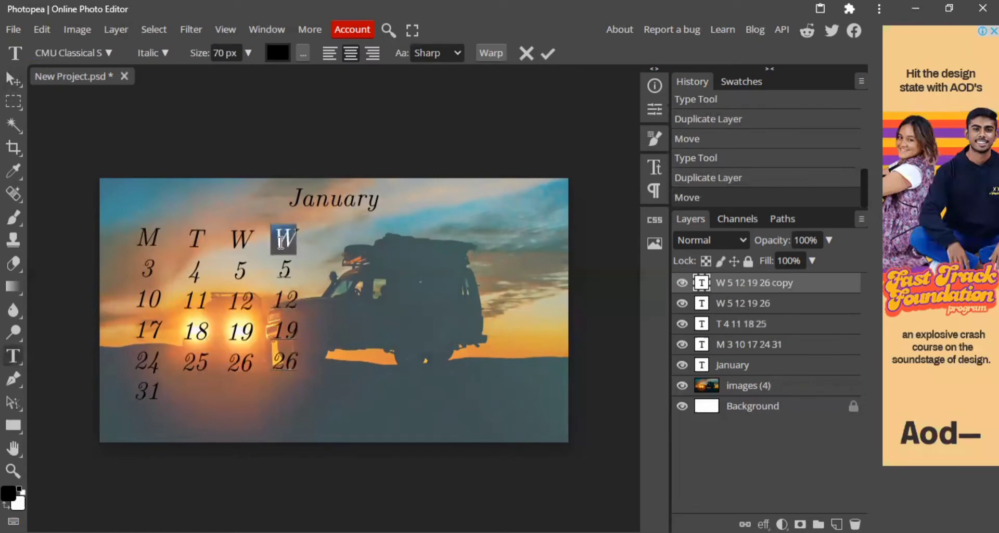
type("T")
left_click_drag(296, 268, 272, 270)
type("6 1")
type("3")
left_click_drag(275, 339, 287, 367)
type("20 2")
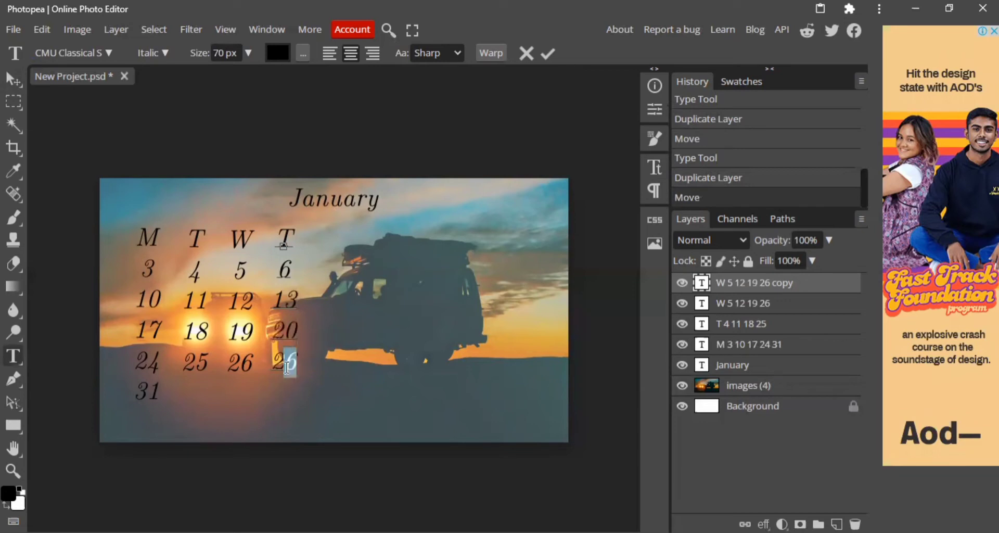
type("7")
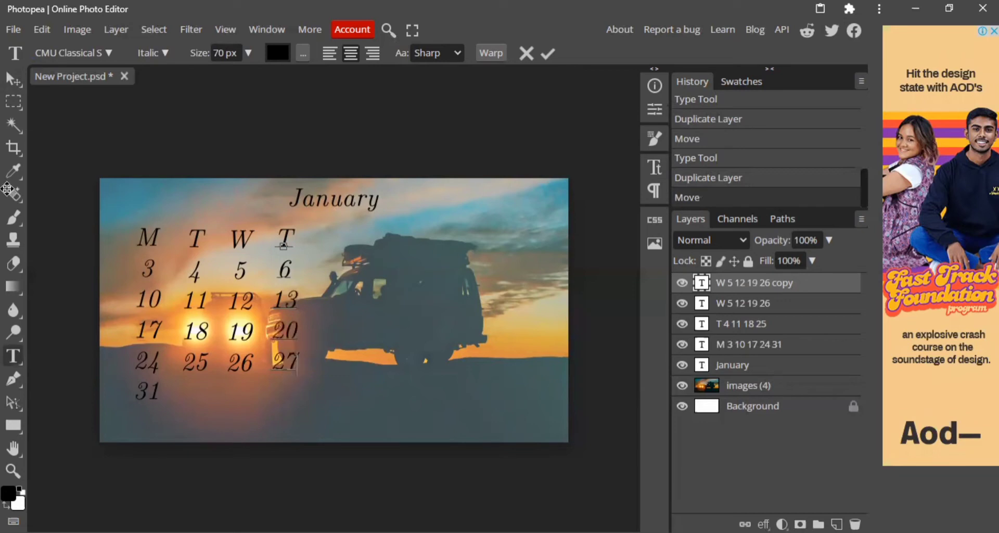
left_click(14, 80)
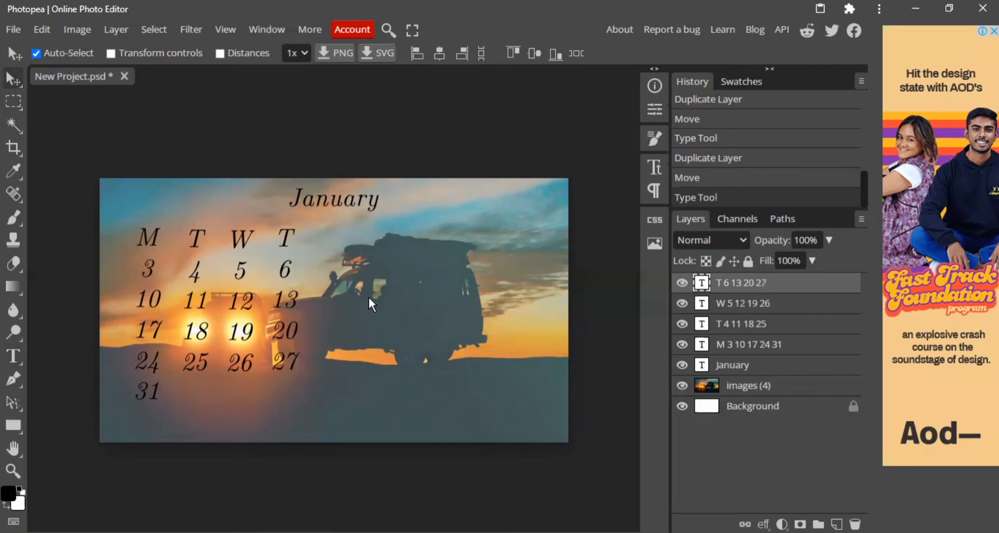
Make three duplicates of the fourth column's text layer.
key("ctrl+j")
key("ctrl+j")
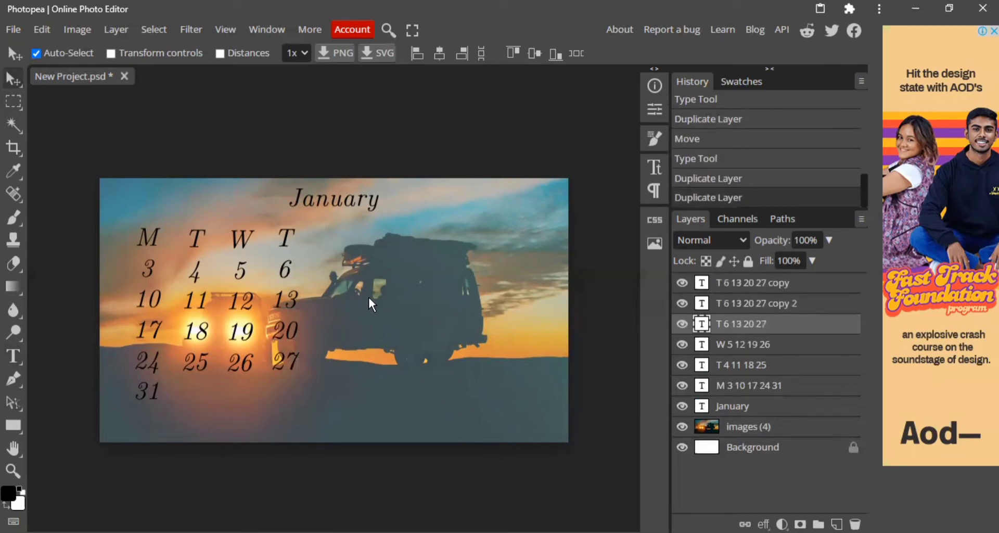
key("ctrl+j")
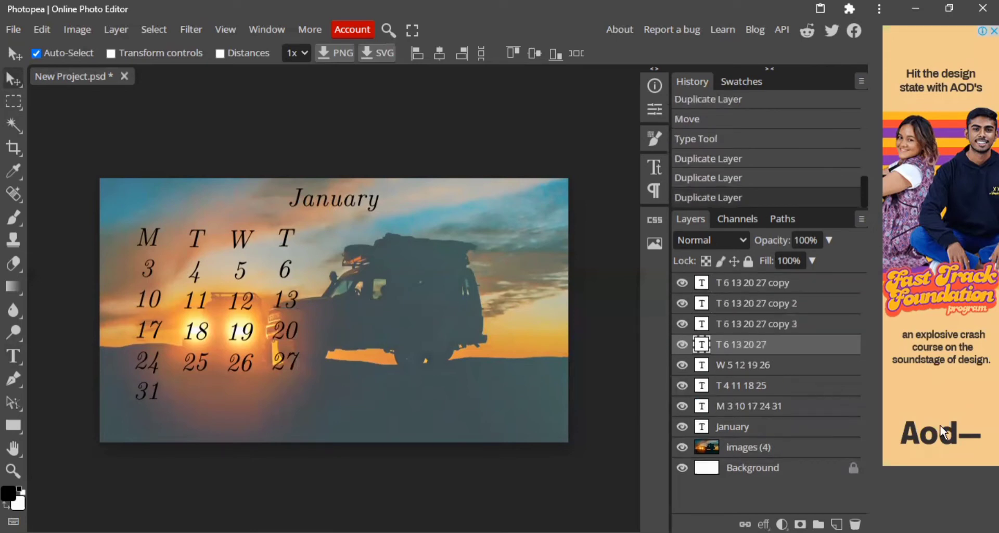
Spread the three copies out to the right of the fourth column, level with the existing columns.
left_click(809, 289)
left_click_drag(287, 246, 371, 256)
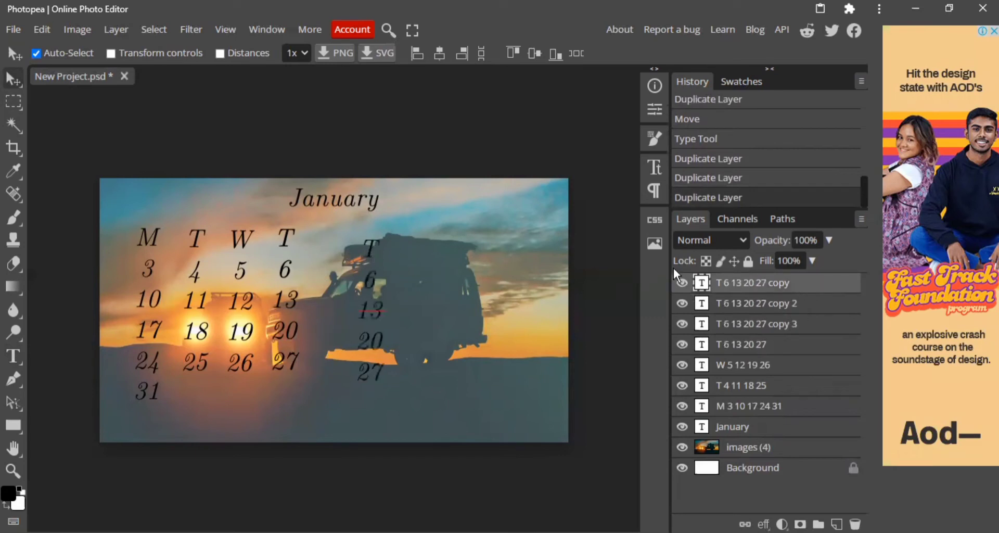
left_click(781, 304)
left_click_drag(297, 233, 432, 250)
left_click(796, 324)
left_click_drag(326, 245, 358, 236)
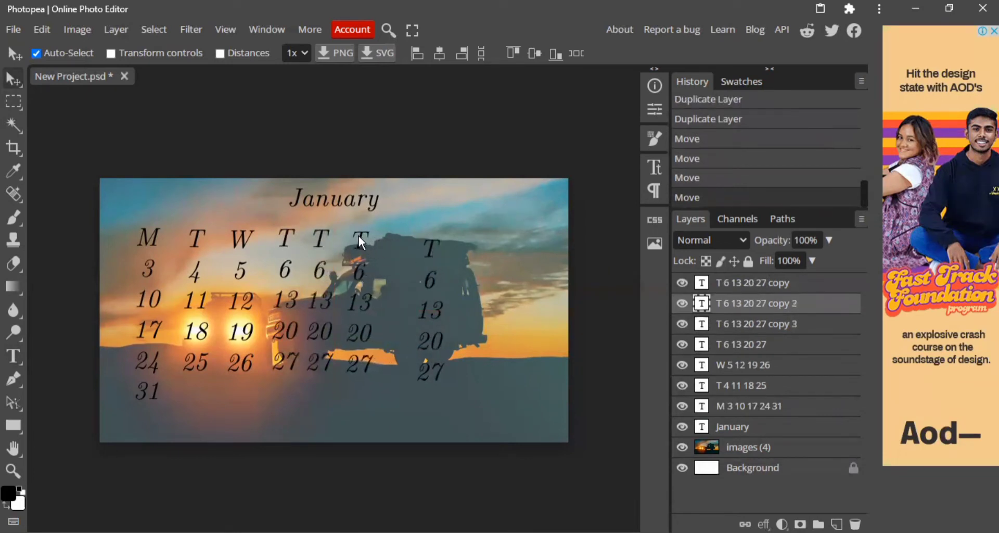
left_click_drag(429, 246, 404, 238)
Edit the fifth column's text to read F, 7, 14, 21 and 28.
left_click(326, 249)
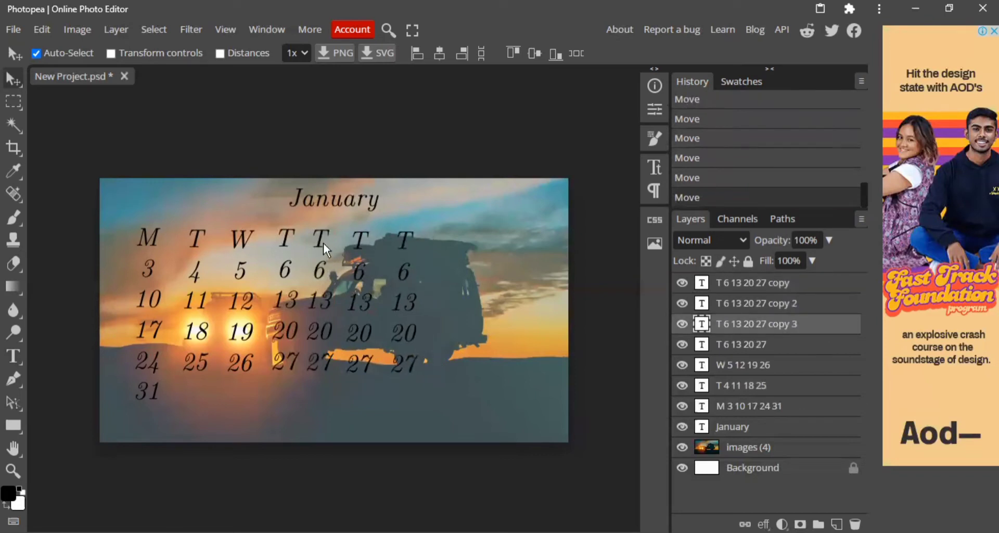
double_click(323, 242)
left_click_drag(328, 241, 318, 240)
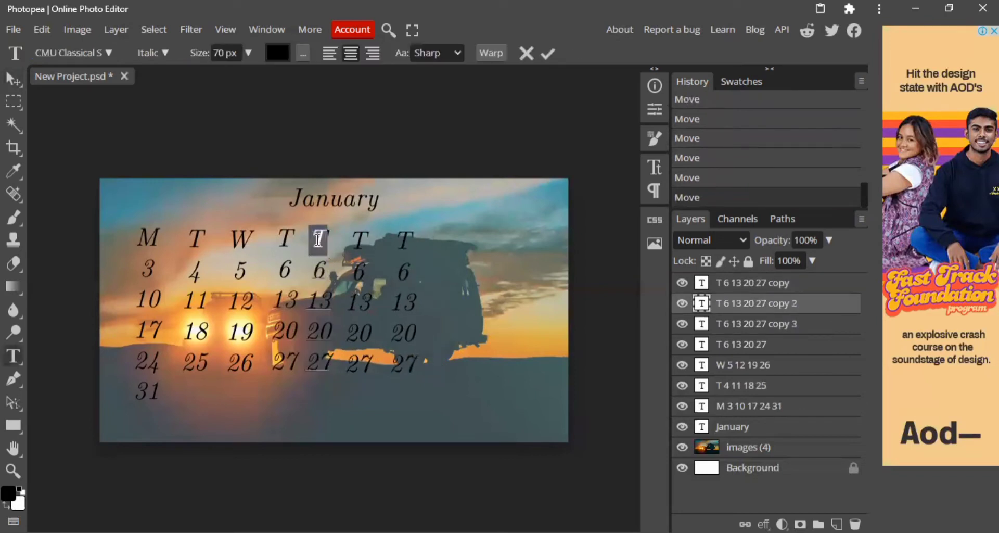
type("FF")
double_click(318, 270)
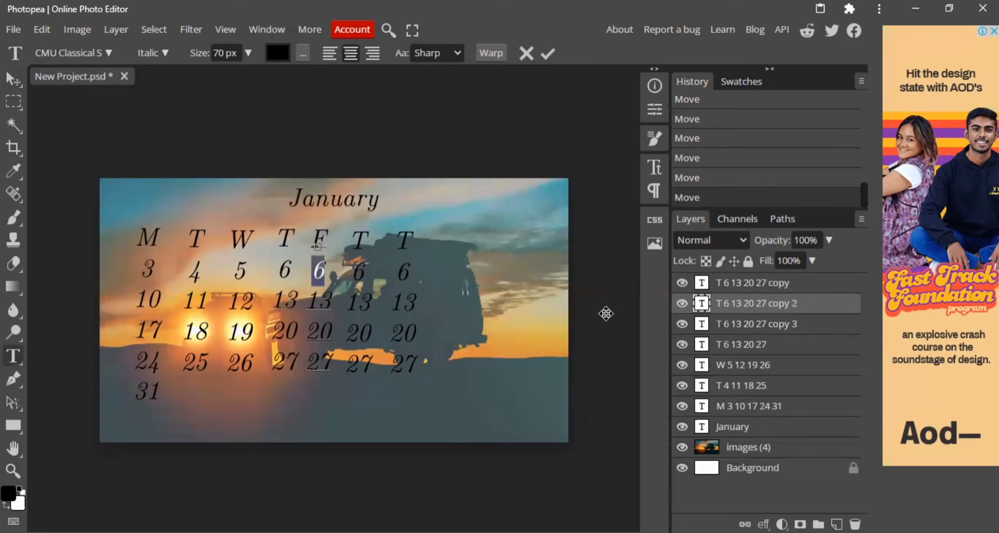
type("7")
left_click_drag(332, 302, 325, 361)
type("4 2")
type("1 2")
type("8")
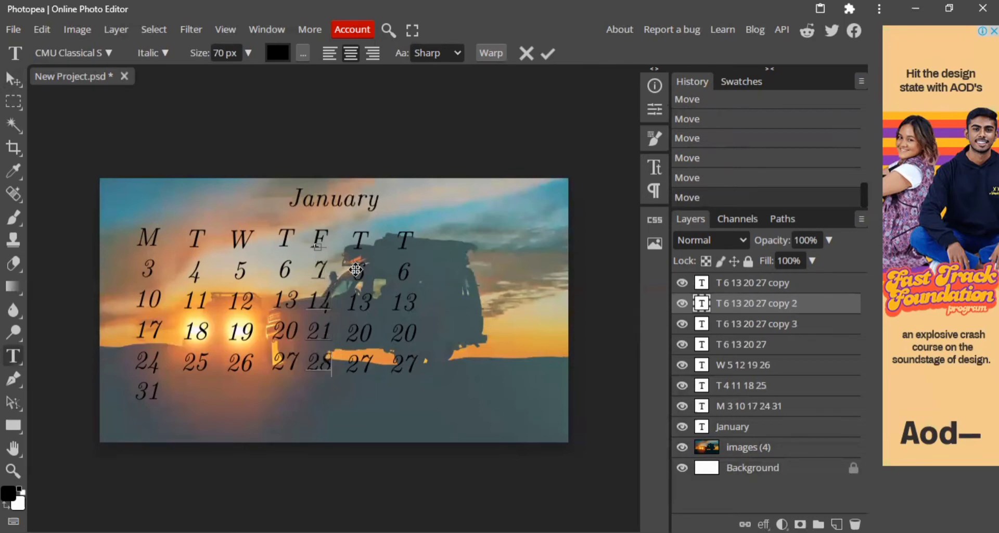
left_click(14, 79)
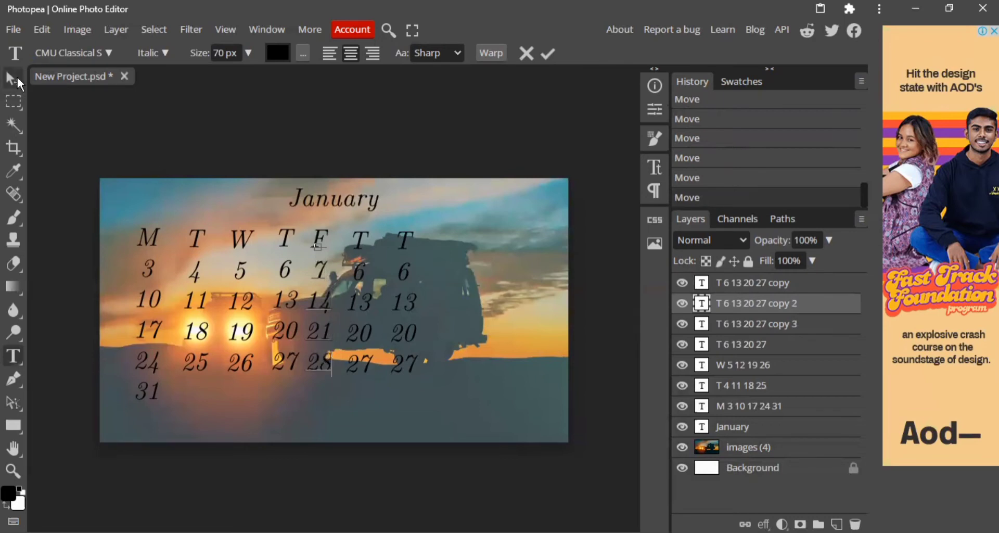
Edit the sixth column's text to read S, 8, 15, 22 and 29.
double_click(355, 235)
double_click(355, 237)
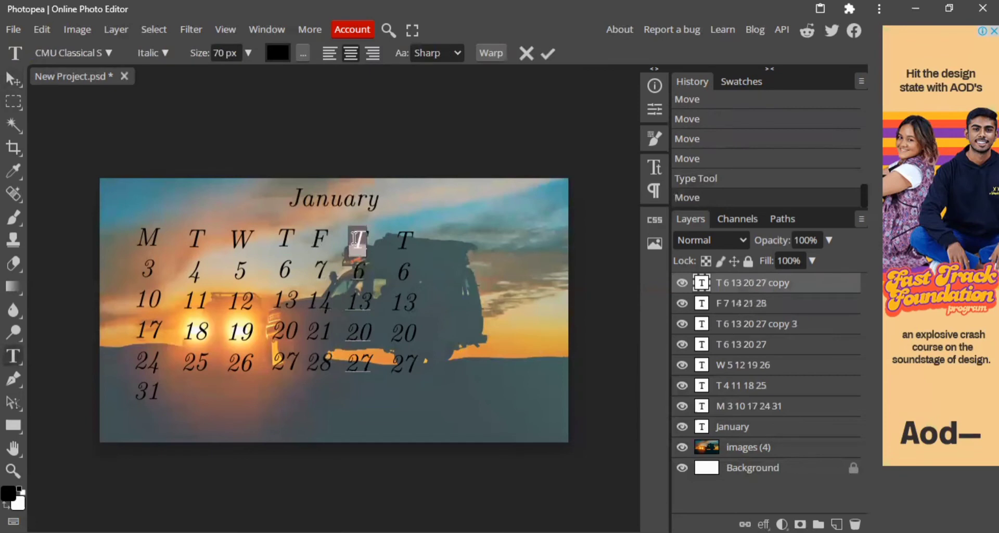
type("S")
double_click(363, 273)
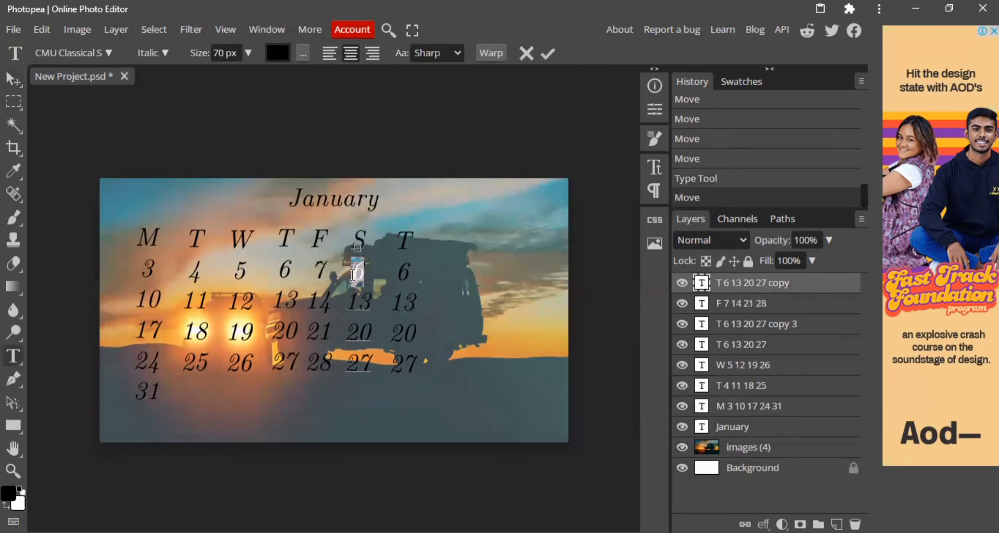
type("8")
left_click_drag(370, 306, 363, 365)
type("5 22 2")
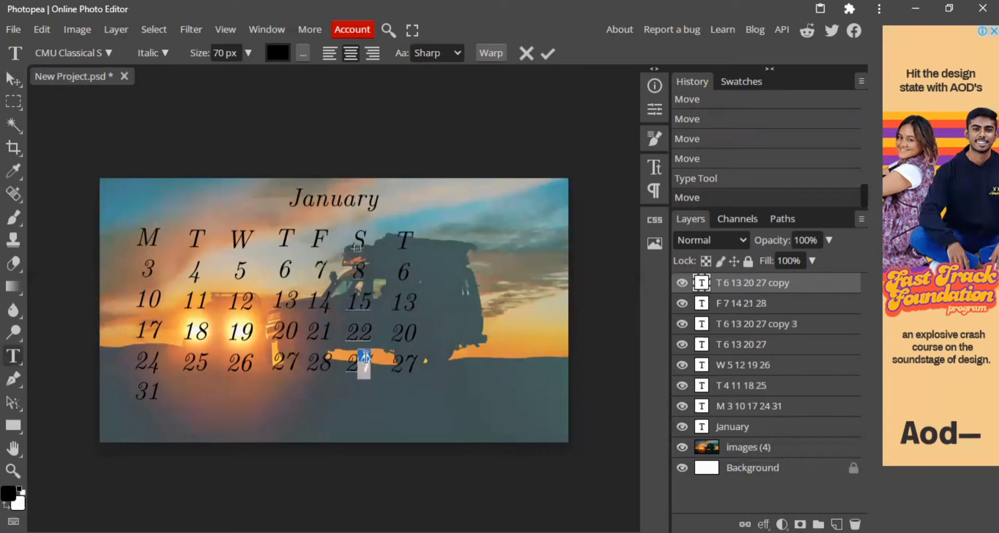
type("9")
left_click(14, 77)
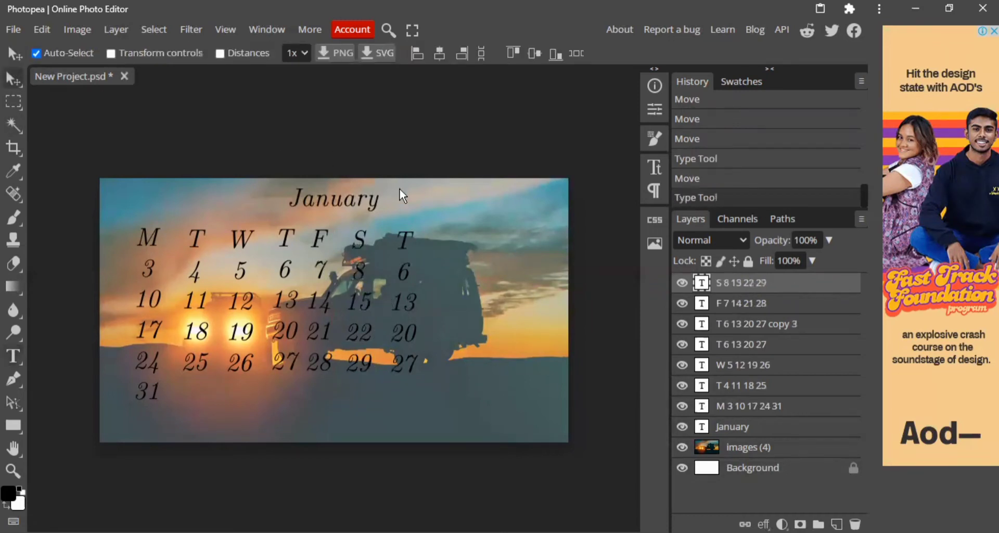
Edit the seventh column's text to read S, 9, 16, 23 and 30.
double_click(397, 239)
left_click_drag(412, 239, 394, 236)
type("S")
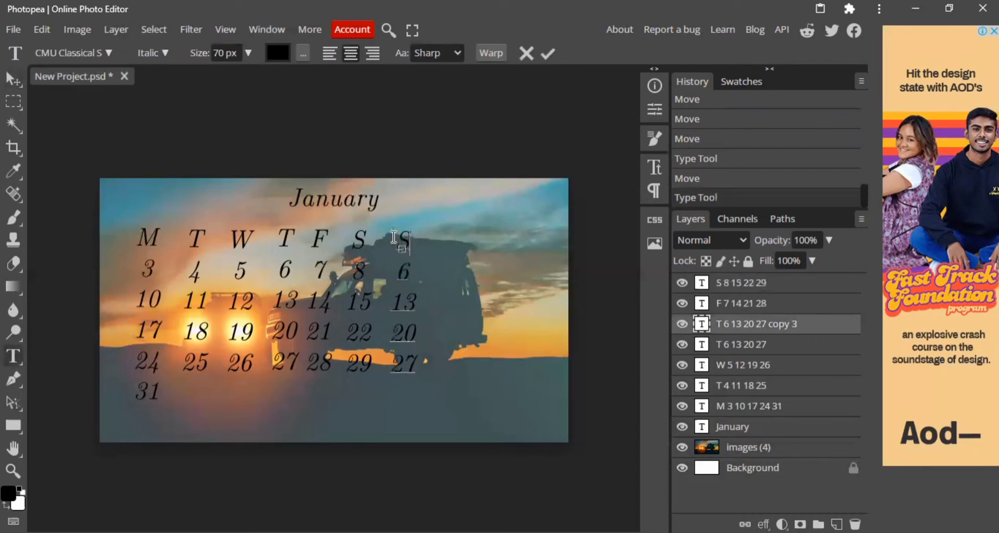
left_click_drag(414, 282, 395, 273)
left_click(411, 271)
double_click(405, 272)
type("9")
left_click_drag(416, 304, 404, 305)
type("6")
left_click_drag(416, 333, 403, 338)
type("3")
left_click_drag(418, 364, 394, 363)
type("30")
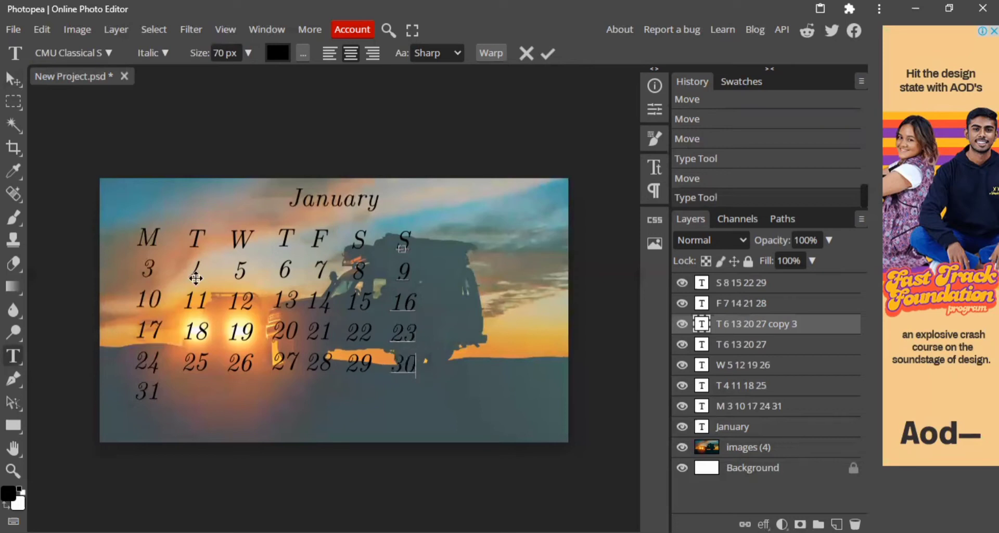
left_click(19, 76)
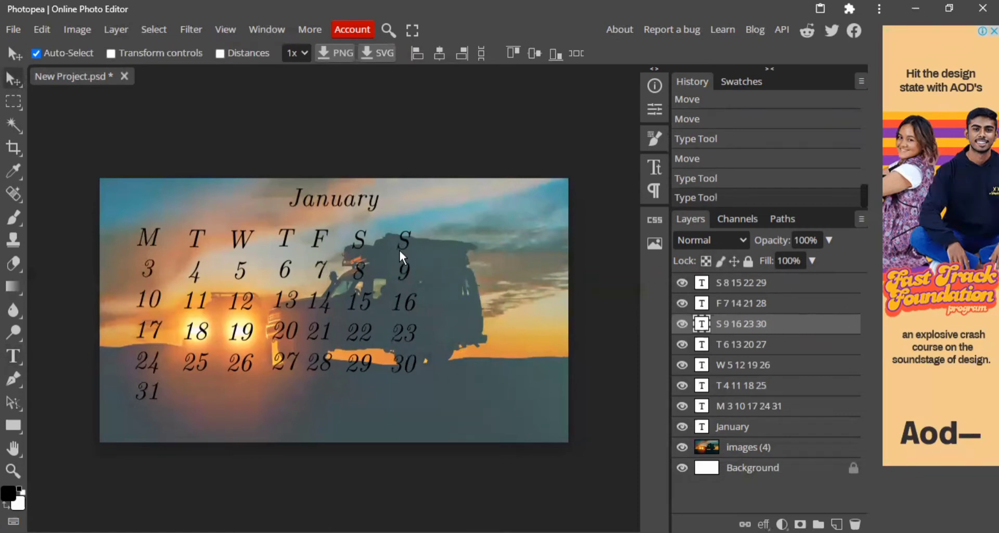
Move both S columns and the F column towards the photo's right side, placing the S 8 layer beneath the F layer.
left_click_drag(399, 251, 480, 251)
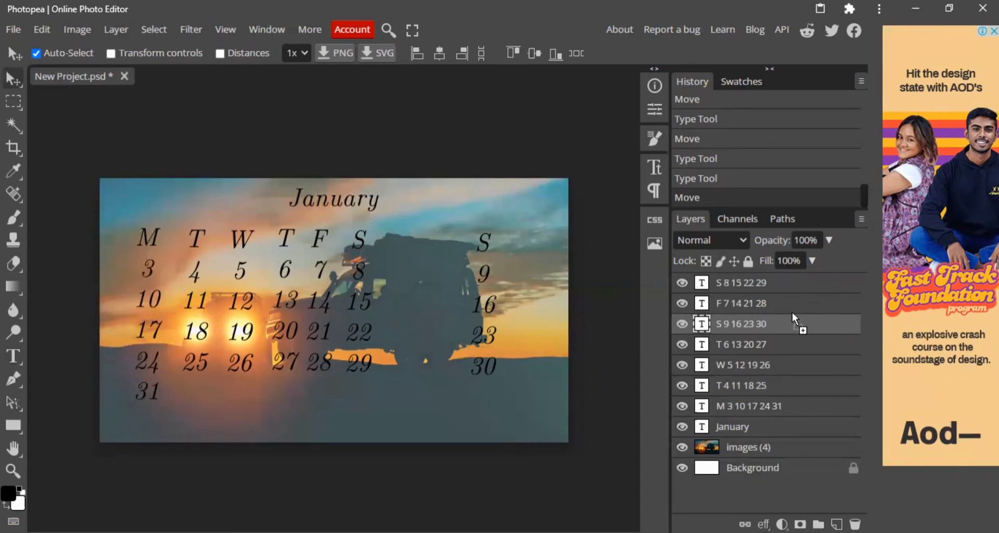
left_click_drag(736, 309, 736, 312)
left_click_drag(367, 241, 440, 252)
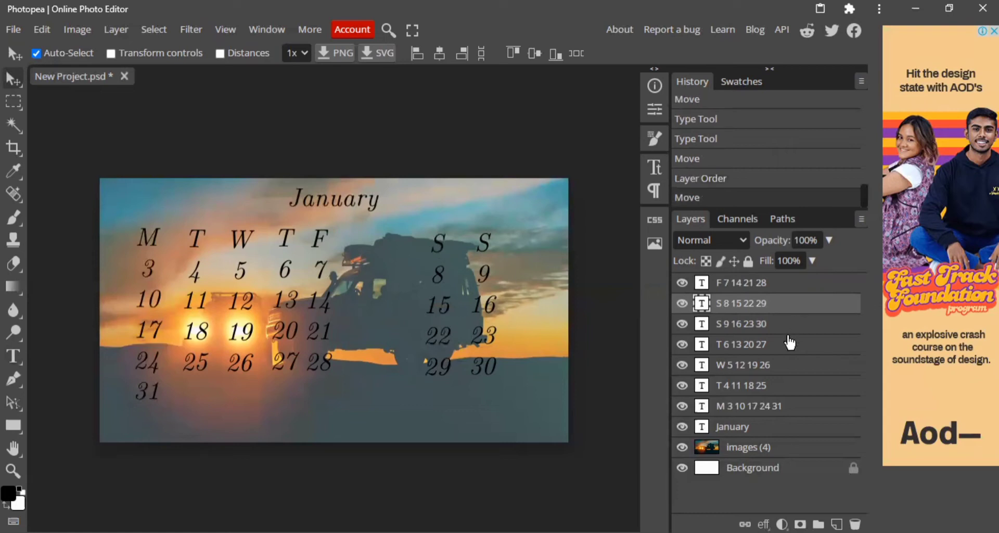
left_click(771, 285)
left_click_drag(322, 243, 385, 249)
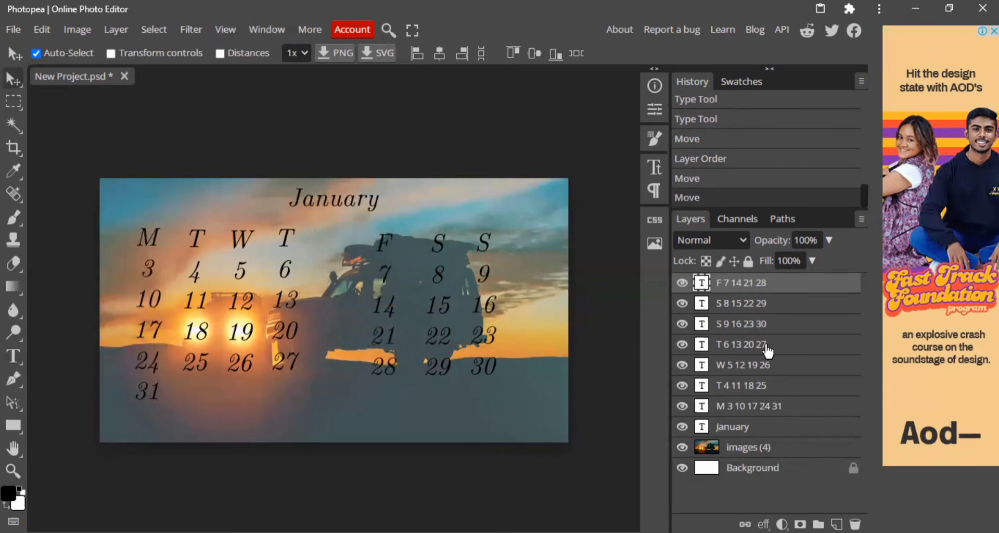
Move the T 6 column right, then nudge the F column left and the last S column right to even the spacing.
left_click(765, 344)
left_click_drag(286, 236, 316, 242)
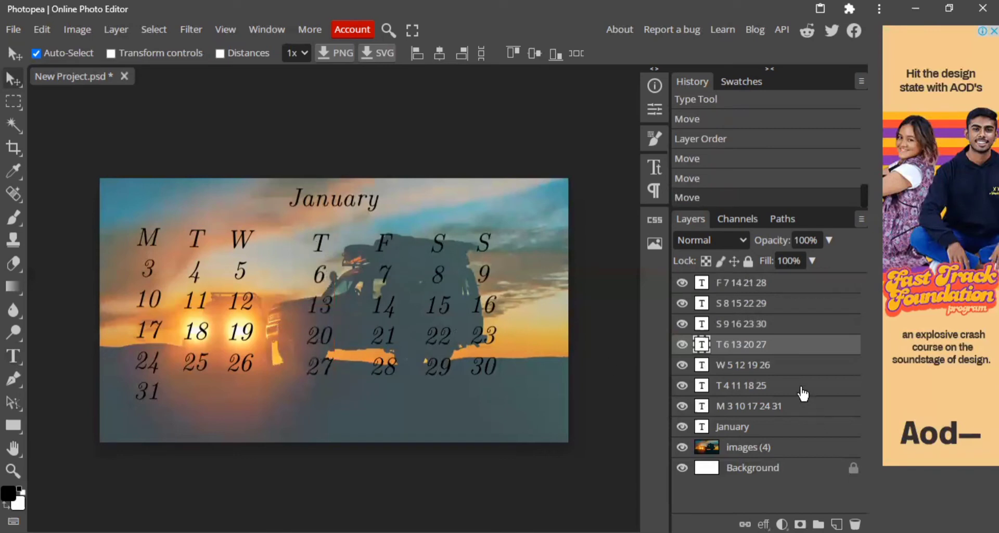
left_click_drag(382, 242, 379, 244)
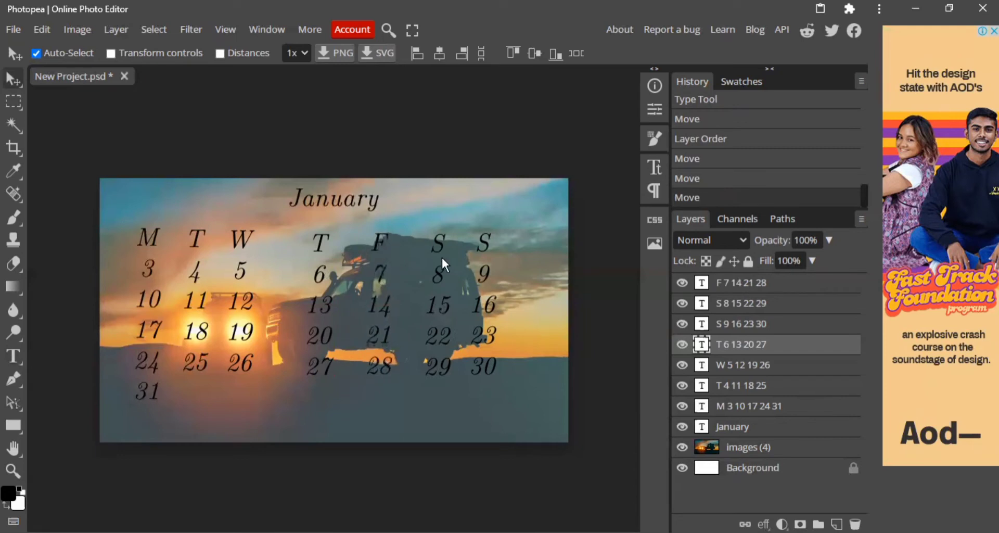
left_click(789, 308)
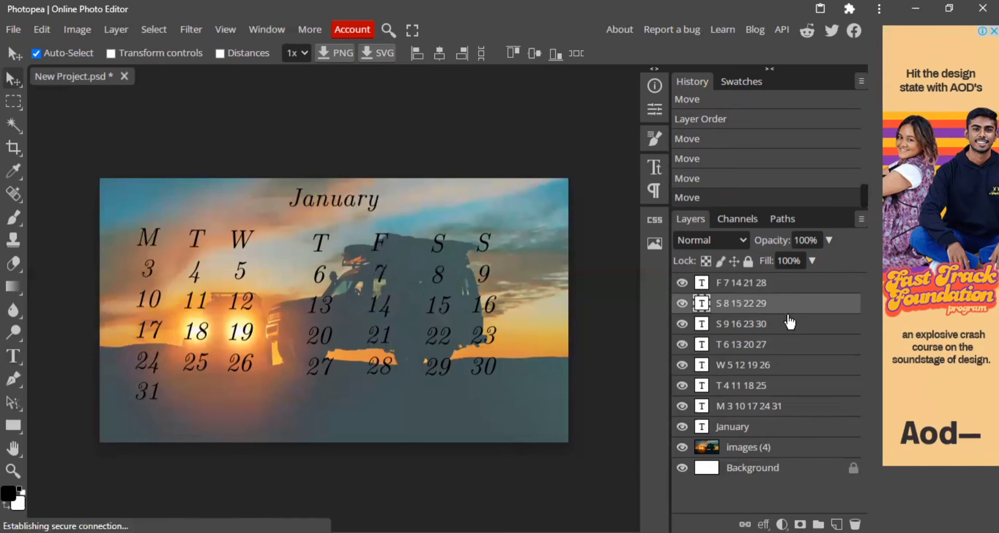
left_click(787, 323)
left_click_drag(486, 245, 491, 245)
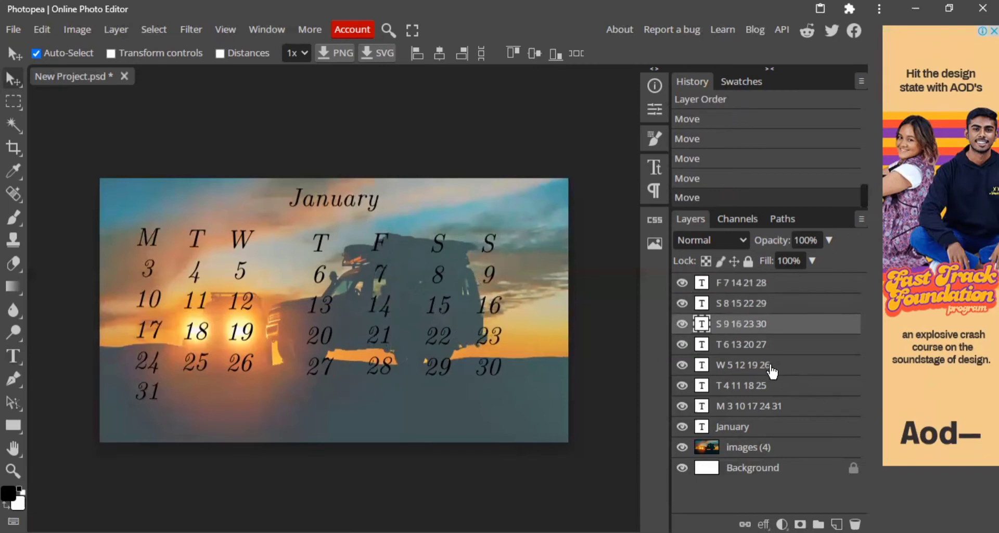
Shift the W, T 4 and M columns right and slightly down to line up with the other columns.
left_click(772, 367)
mouse_move(256, 251)
left_mouse_down()
mouse_move(272, 246)
mouse_move(264, 245)
left_mouse_up()
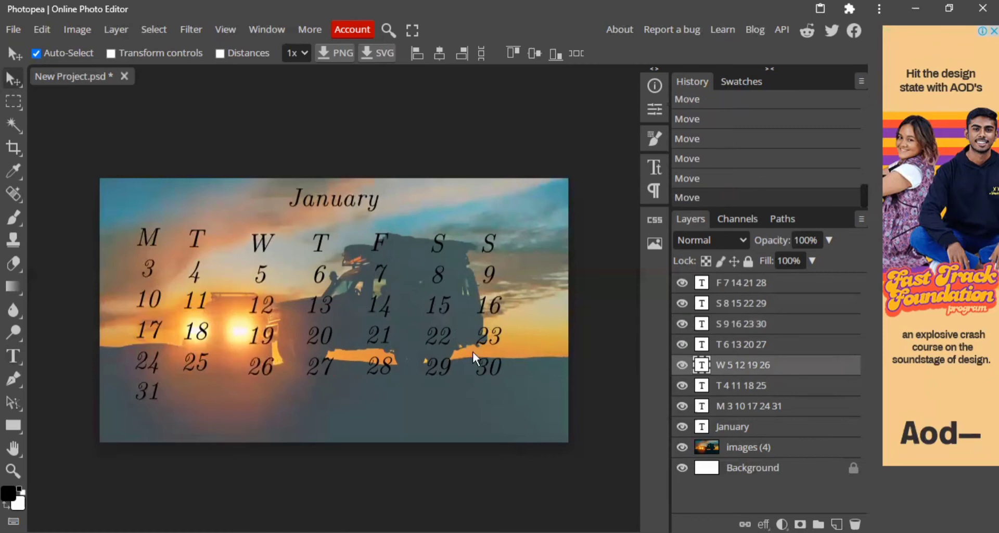
left_click(792, 388)
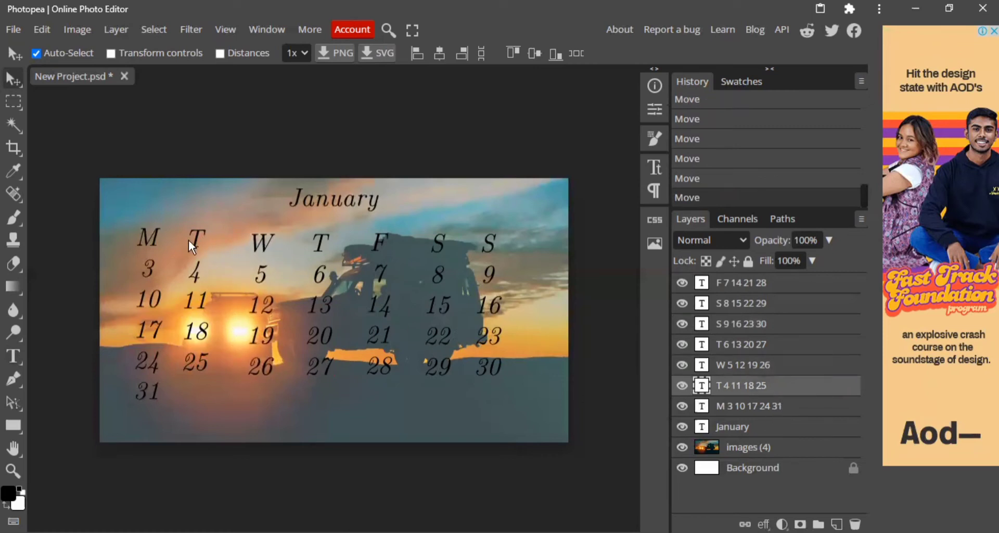
left_click_drag(189, 240, 201, 244)
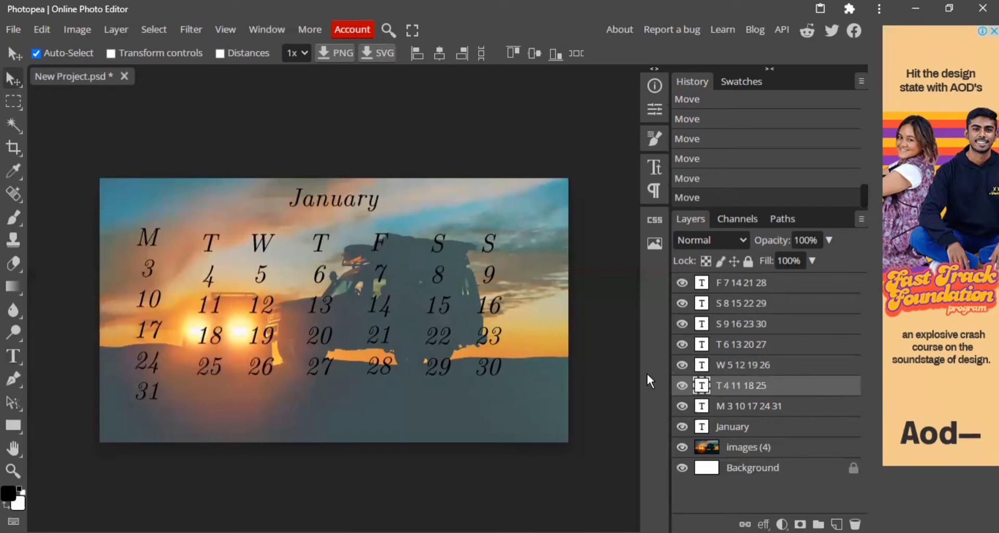
left_click(805, 416)
left_click_drag(152, 235, 160, 240)
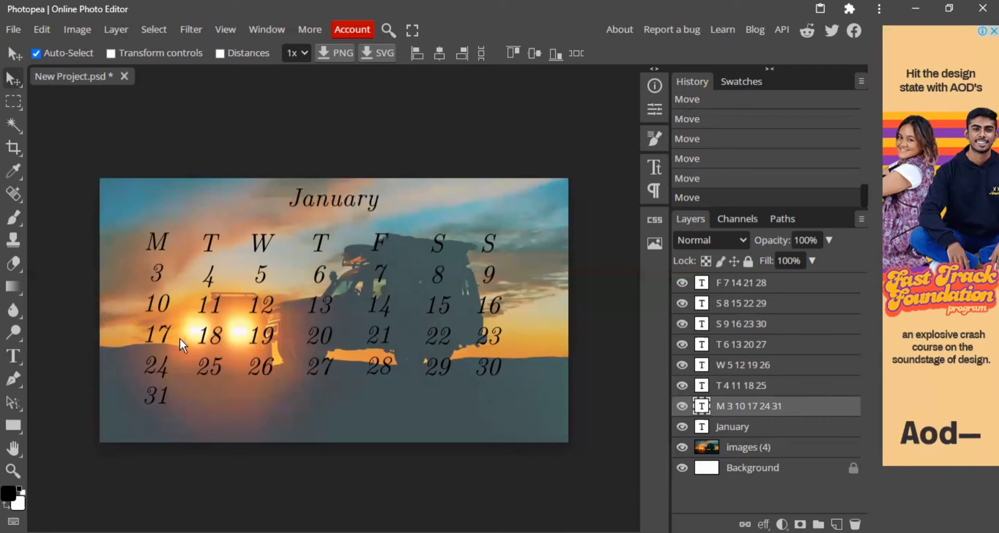
Recolour only the date 17 in the M column to yellow (ffff00).
double_click(163, 333)
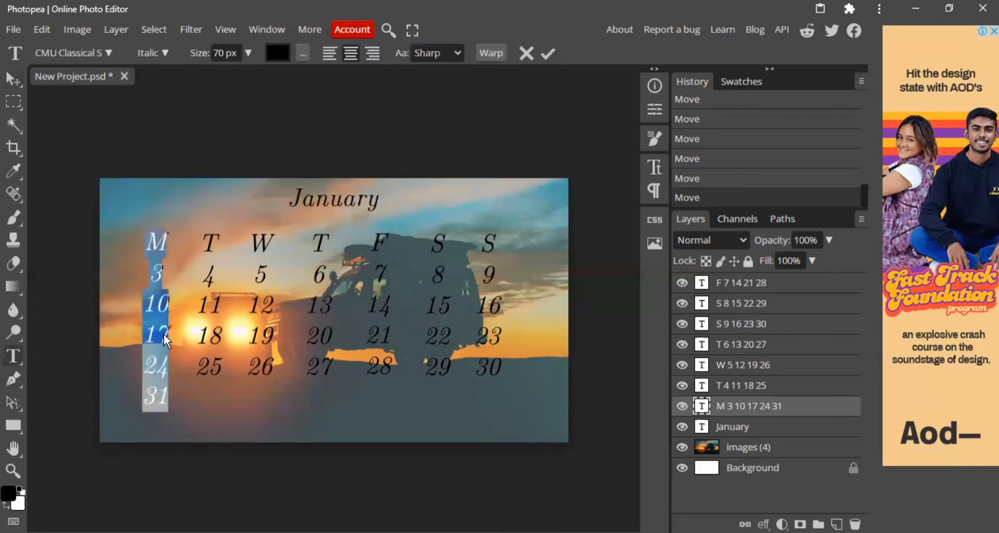
left_click_drag(169, 333, 162, 333)
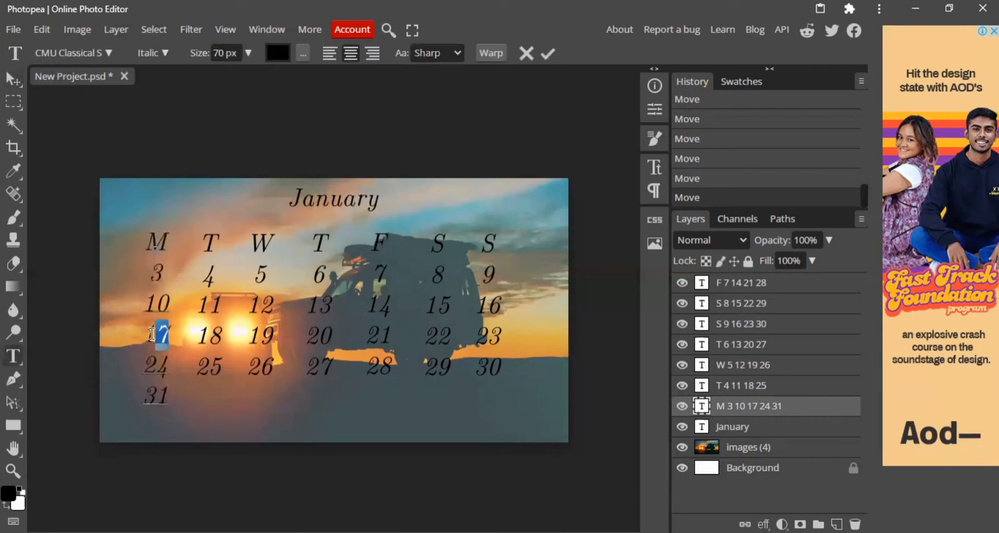
left_click(169, 335)
double_click(145, 336)
left_click(286, 61)
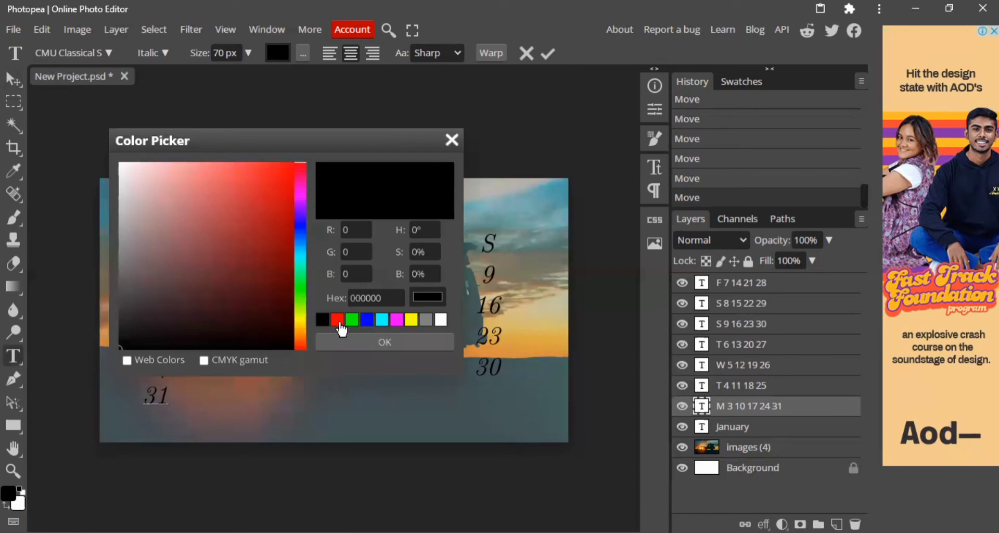
left_click(411, 321)
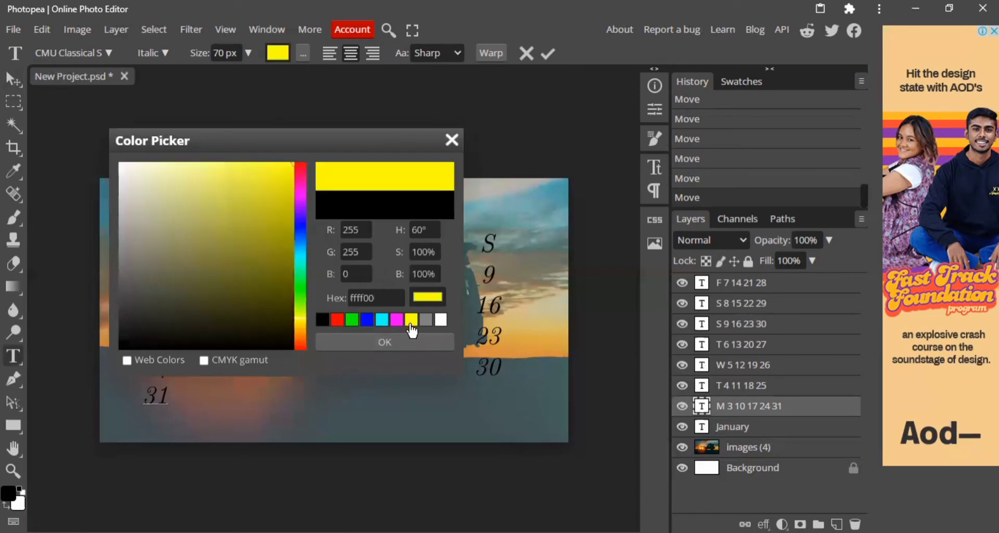
left_click(407, 342)
left_click(13, 79)
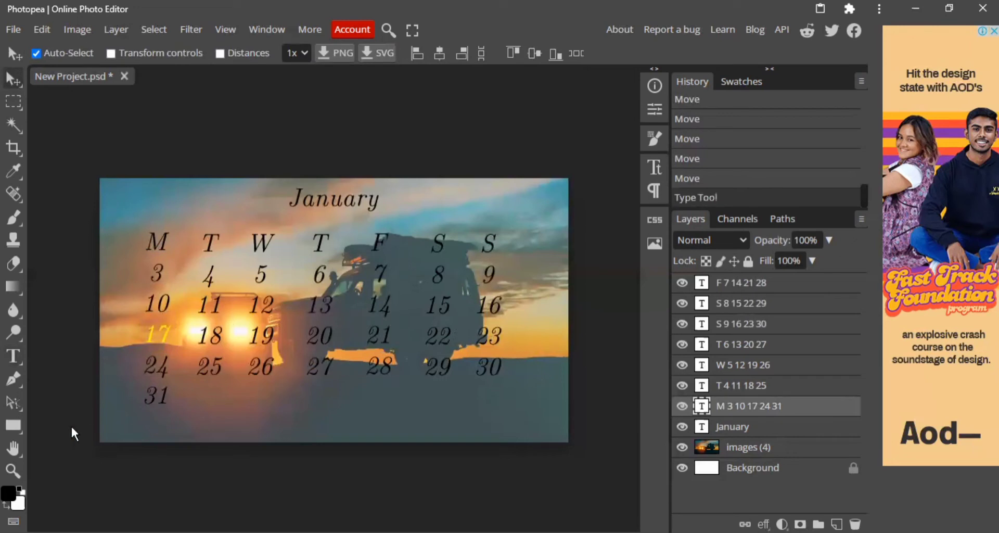
Add a separate text layer reading Duruthu near the photo's lower edge, below the date columns.
left_click(16, 358)
left_click(241, 419)
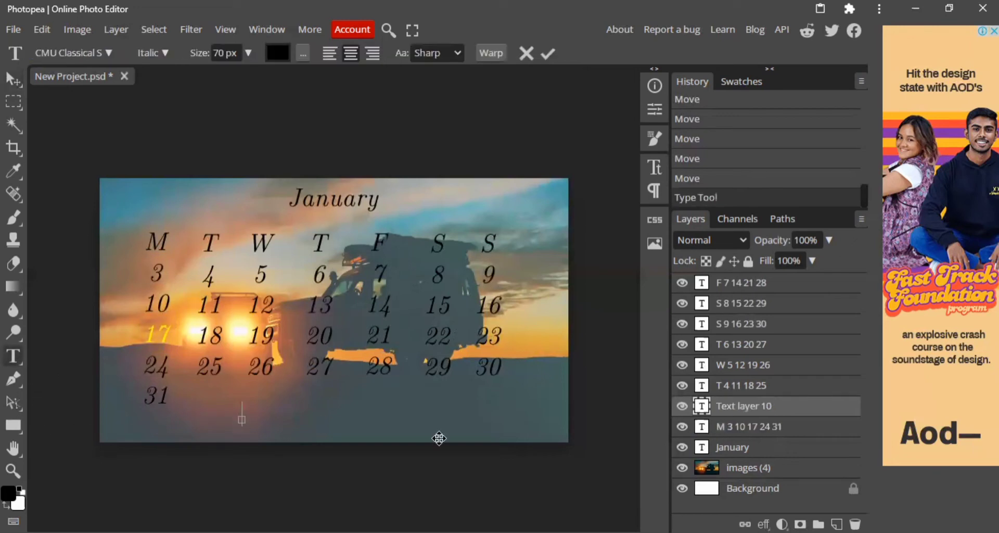
type("Duruthu")
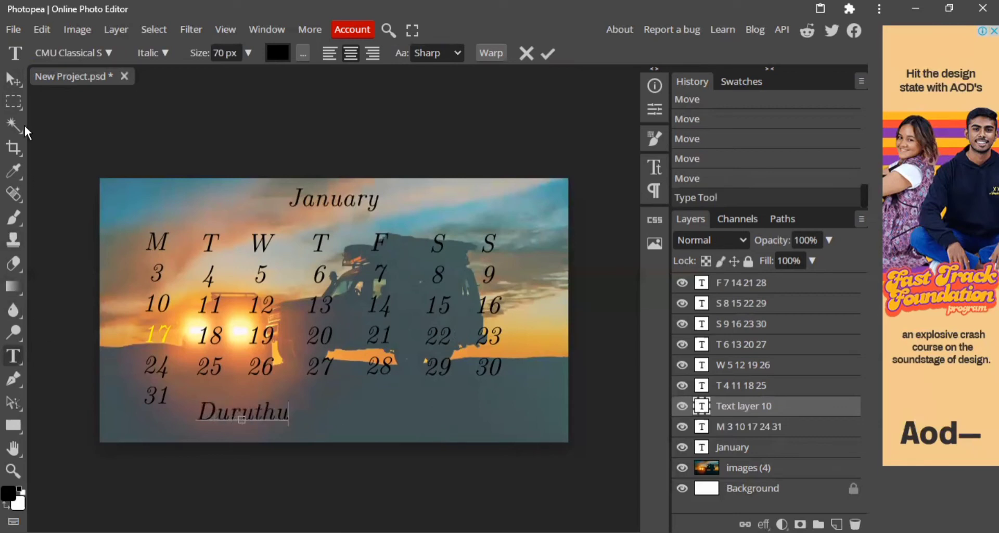
left_click(12, 76)
Change the colour of the whole Duruthu text to yellow (ffff00).
double_click(264, 411)
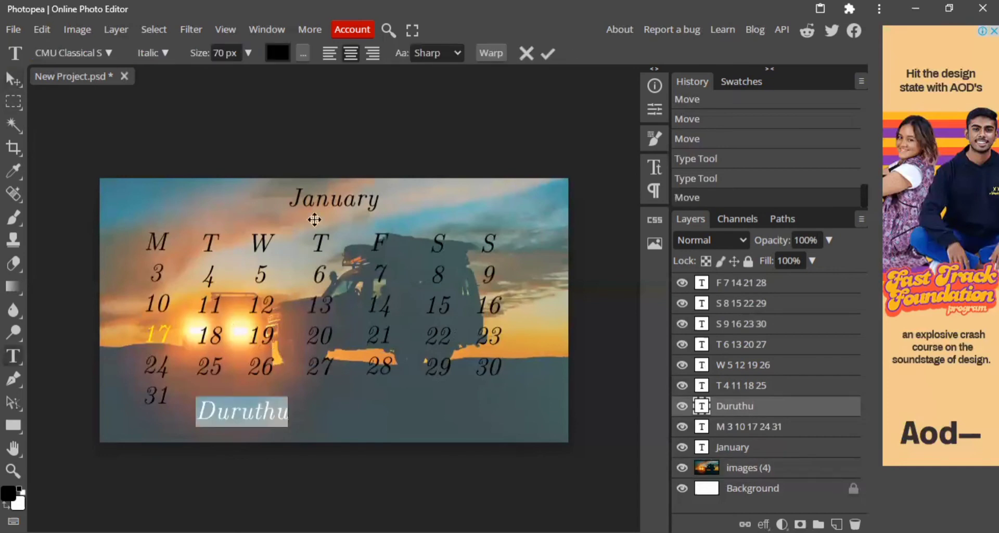
left_click(278, 52)
left_click(411, 319)
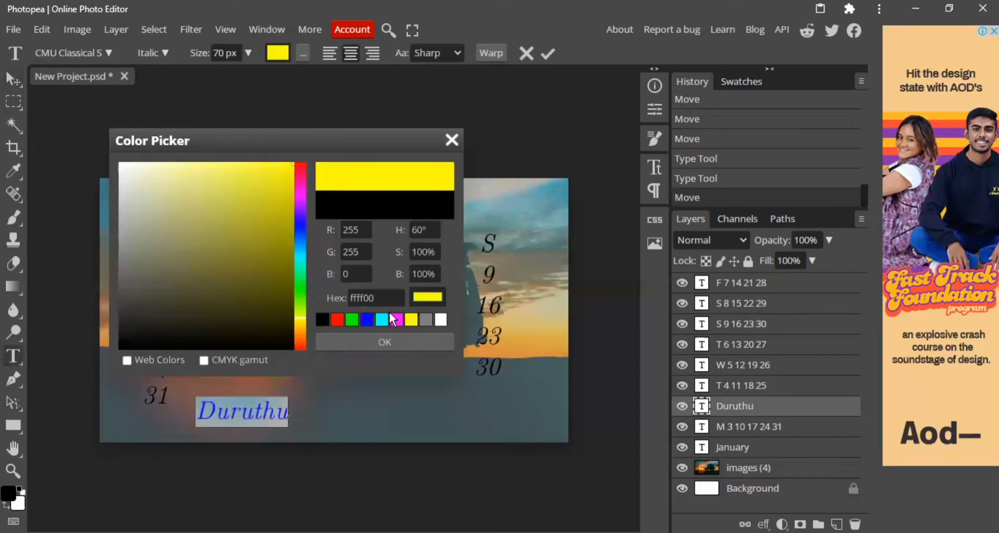
left_click(411, 340)
left_click(18, 75)
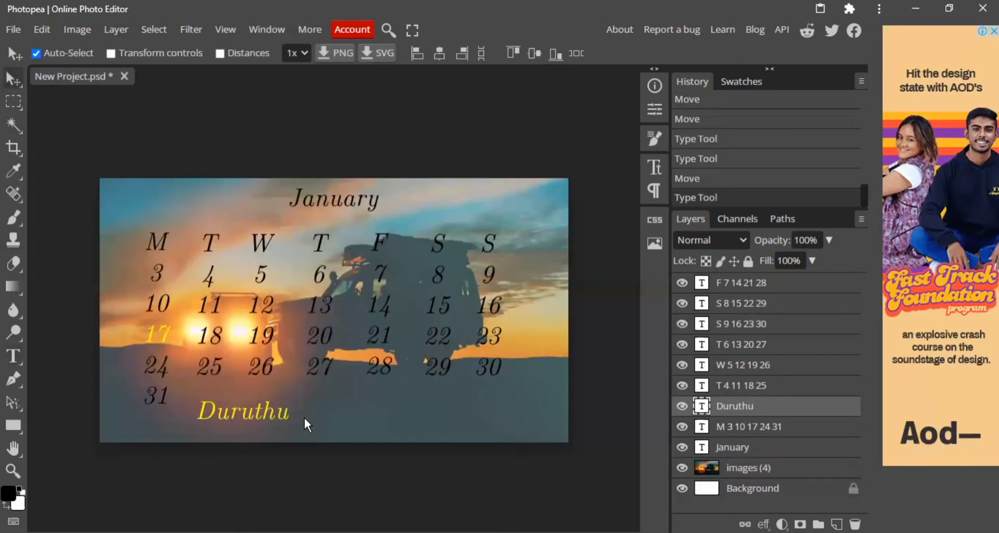
Scale the Duruthu text down to about half its size and move it directly beneath the 17.
left_click(40, 25)
left_click(168, 375)
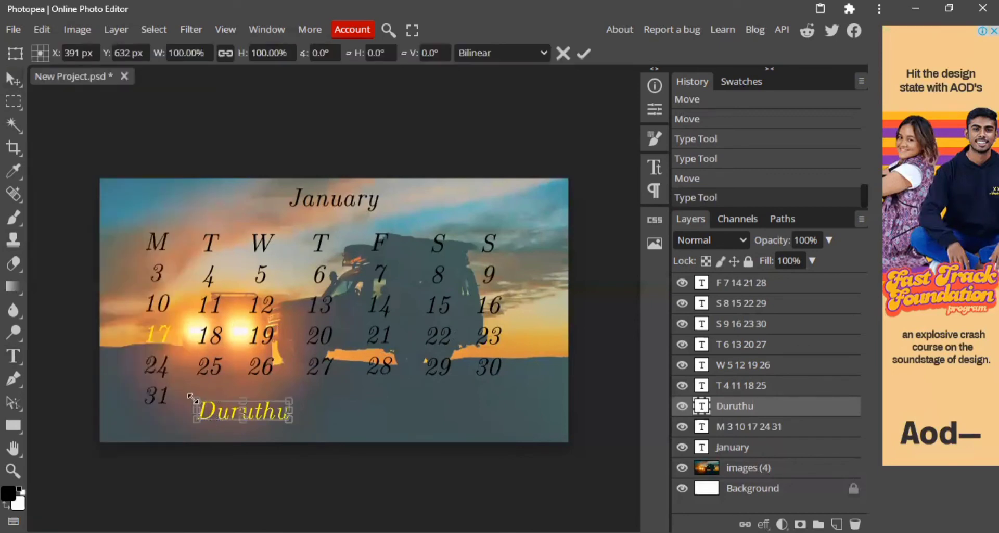
left_click_drag(195, 398, 240, 409)
key("z")
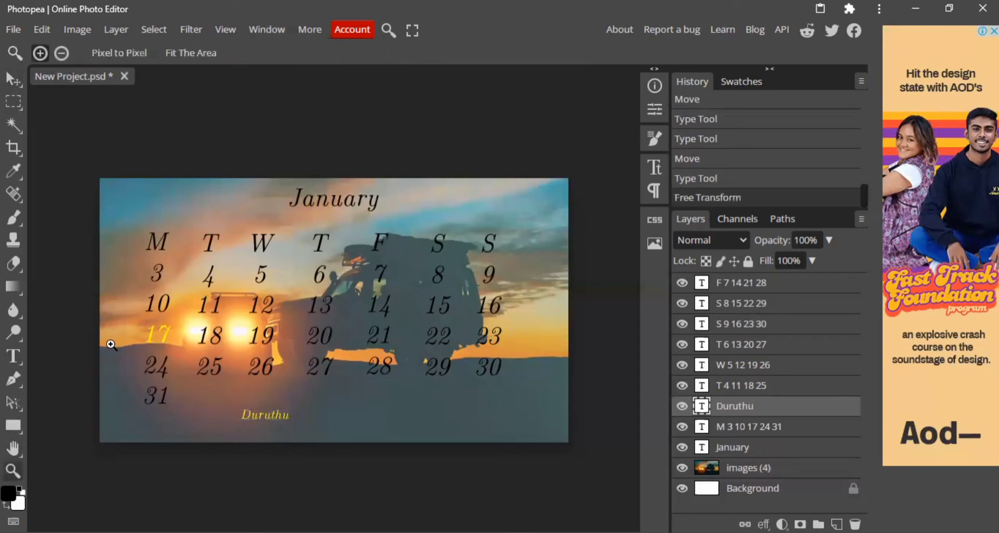
left_click_drag(111, 345, 152, 341)
key("v")
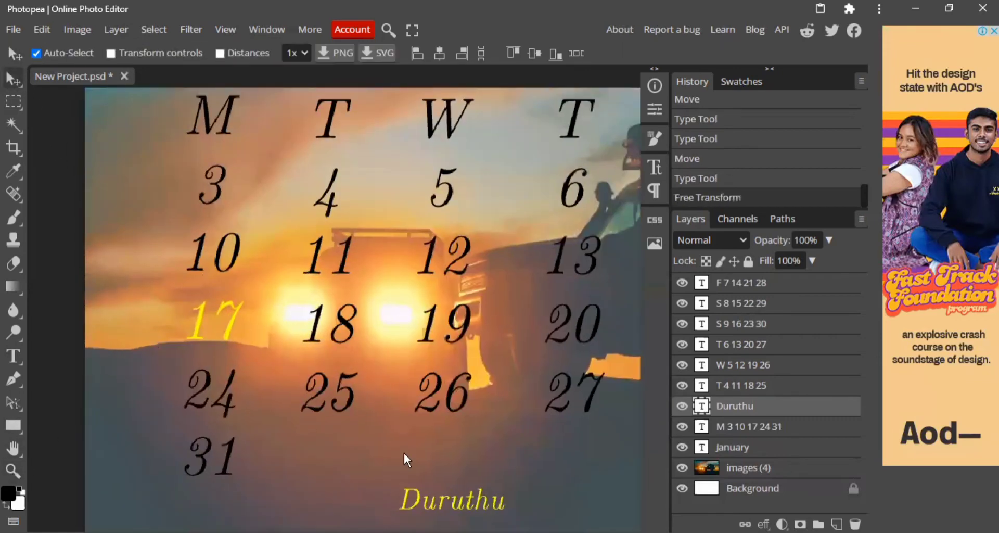
left_click_drag(454, 504, 225, 355)
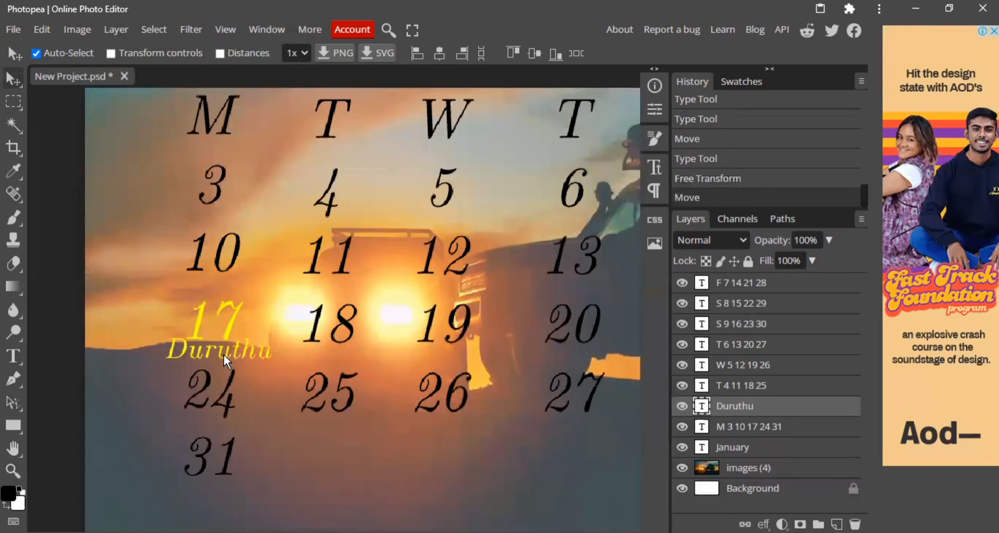
Shrink the Duruthu label further to about 55% and centre it under the 17.
key("ctrl+alt+t")
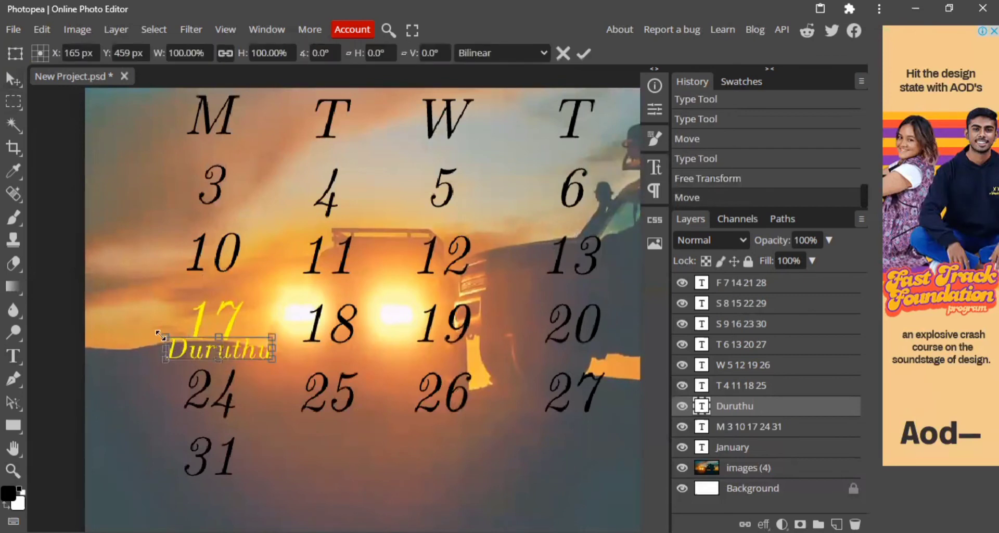
left_click_drag(166, 337, 222, 351)
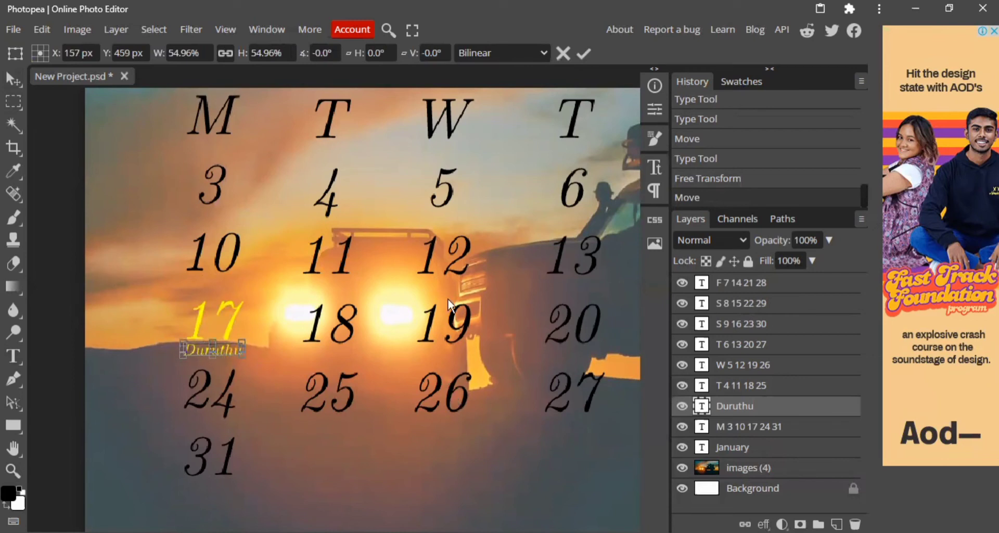
right_click(342, 312)
left_click(279, 460)
scroll(303, 453, "down", 2)
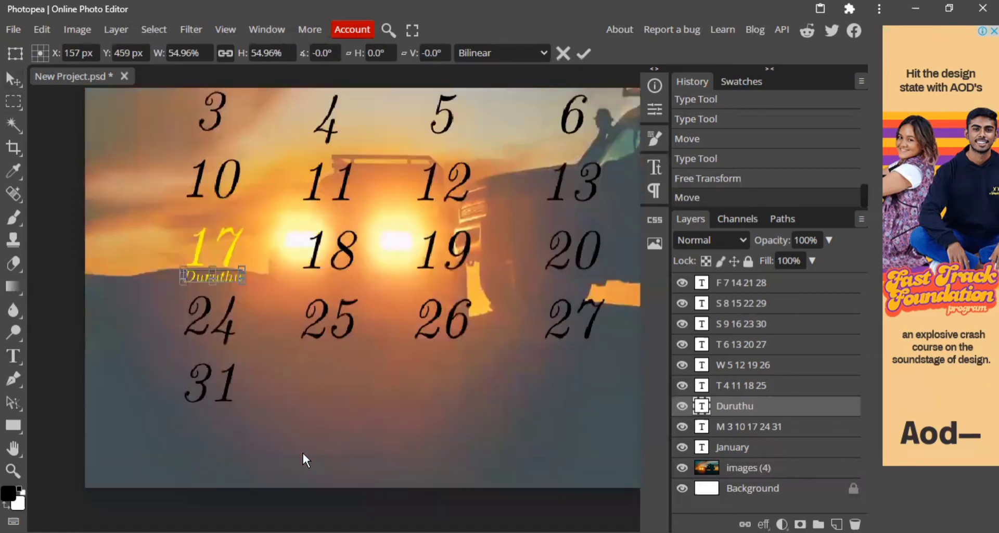
left_click(12, 469)
left_click_drag(439, 425, 412, 420)
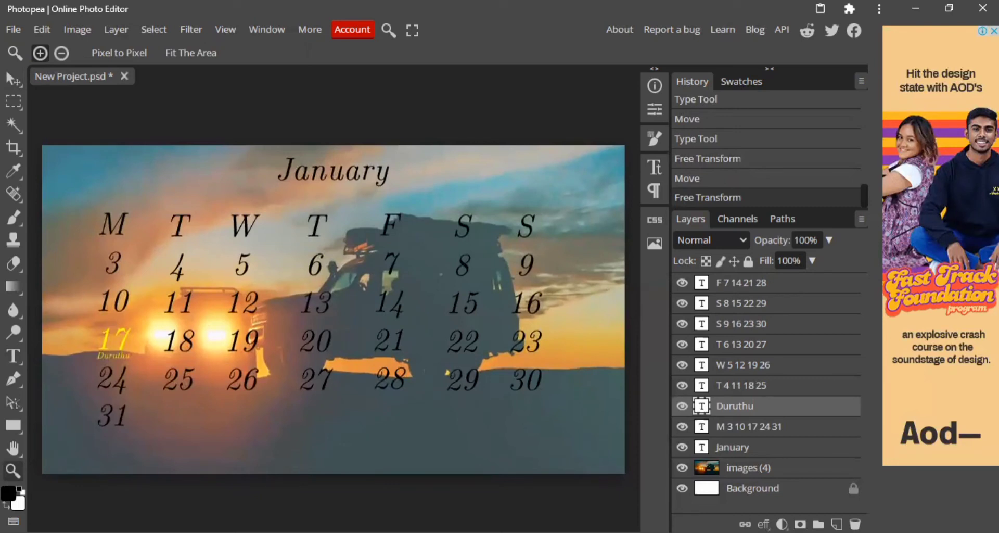
Recolour only the date 14 in the F column to red.
left_click(14, 356)
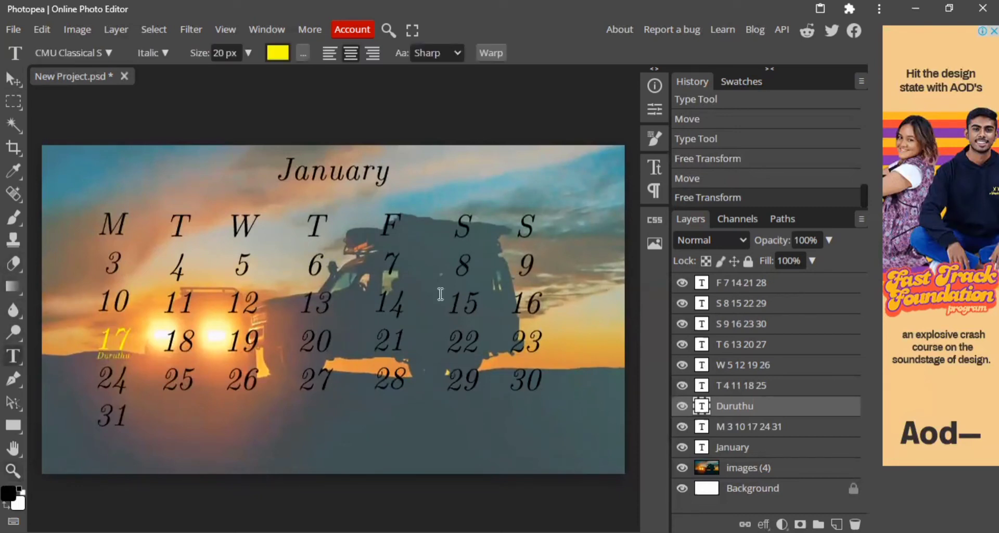
left_click(14, 79)
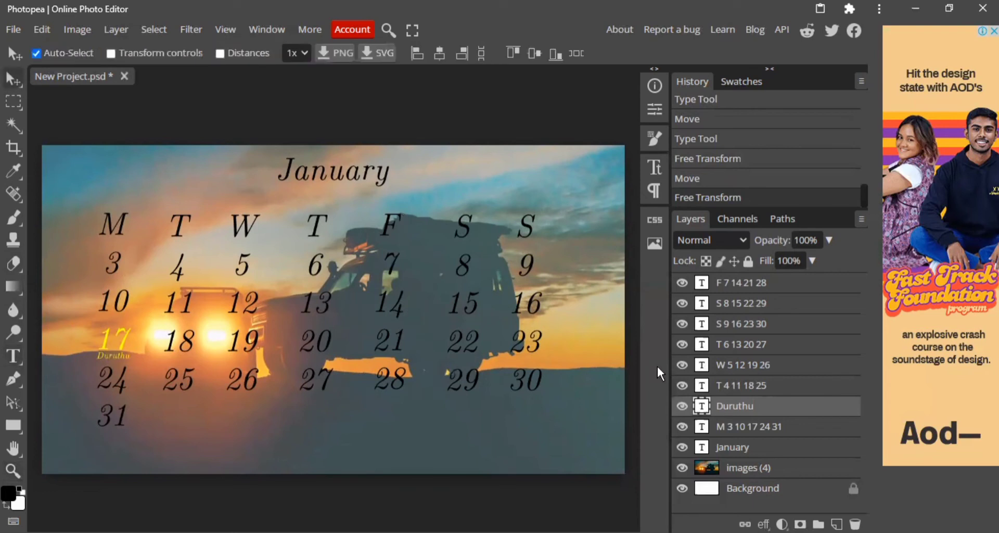
double_click(391, 300)
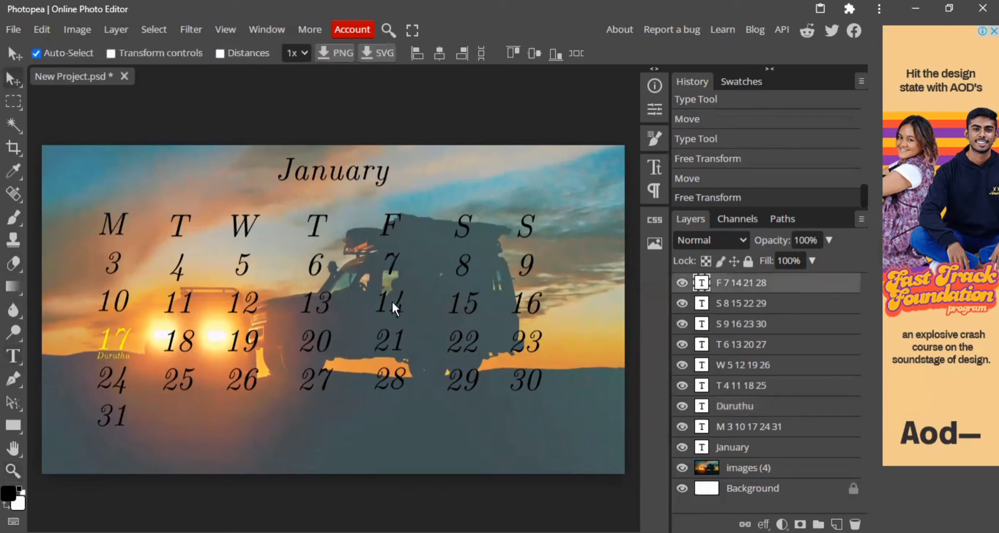
double_click(379, 303)
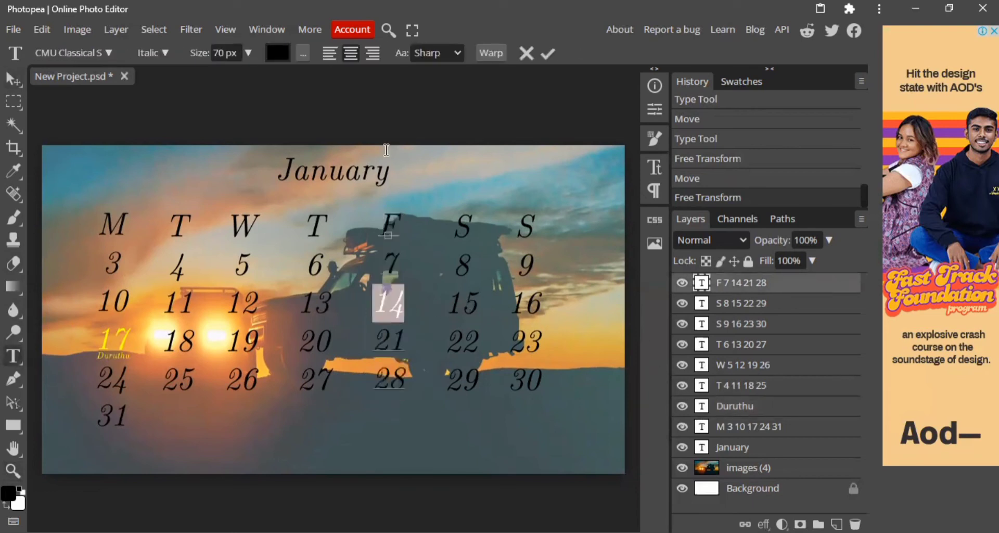
left_click(278, 52)
left_click(337, 319)
left_click(375, 345)
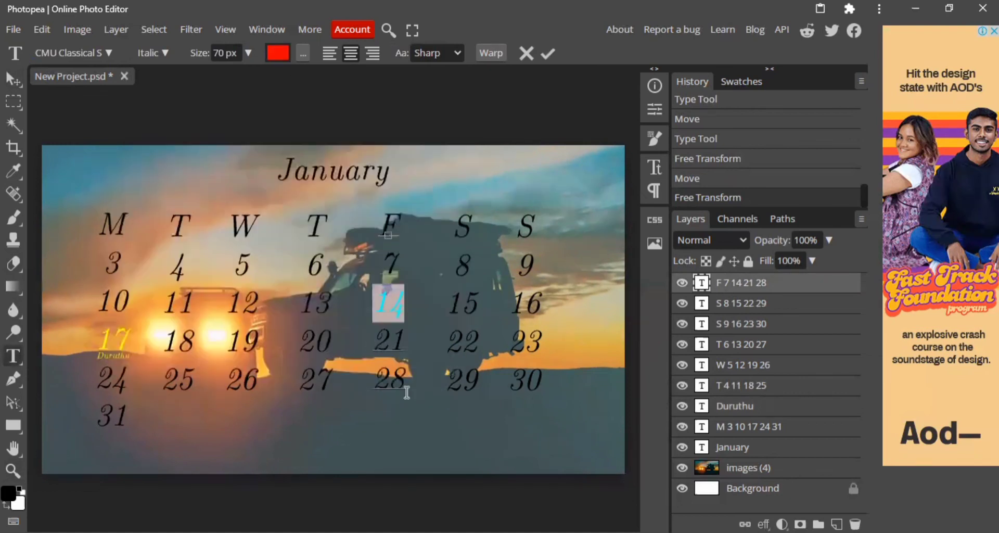
Add a separate text layer reading Tipongal at the photo's lower middle, below the date columns.
left_click(327, 452)
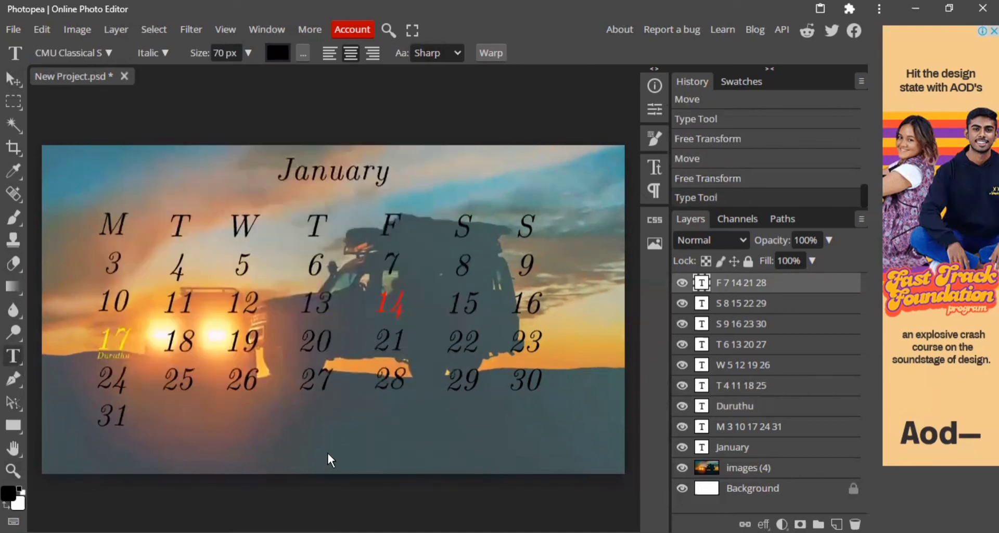
type("Ti")
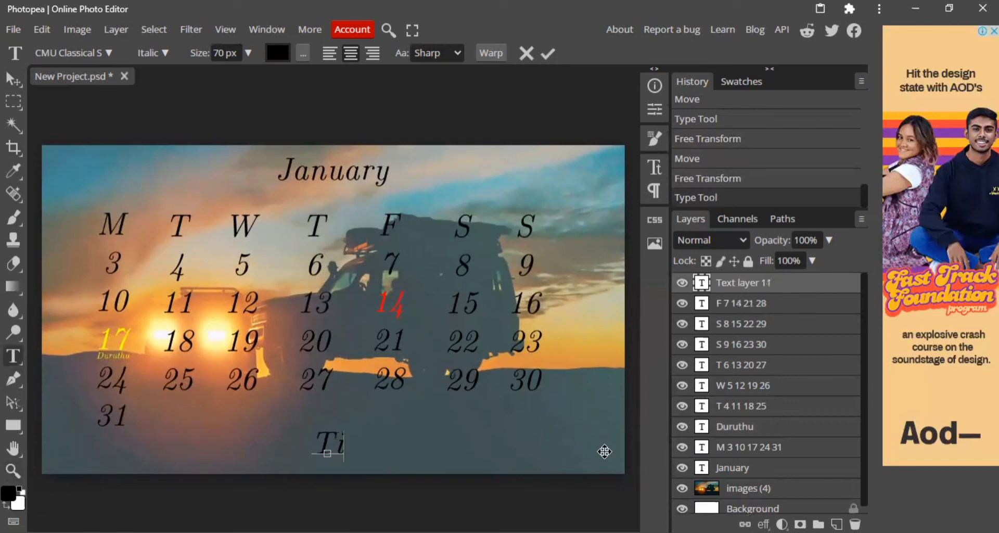
type("pon")
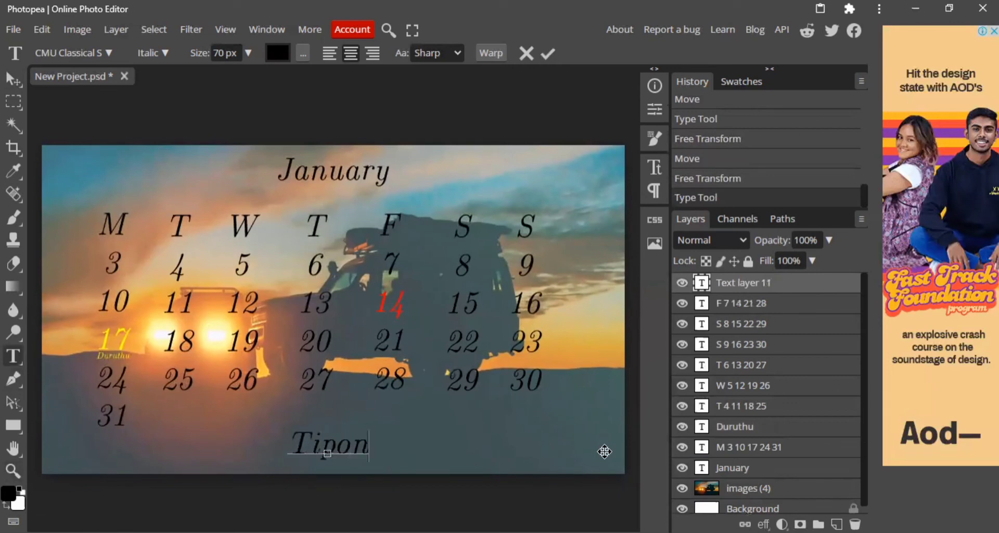
type("gal")
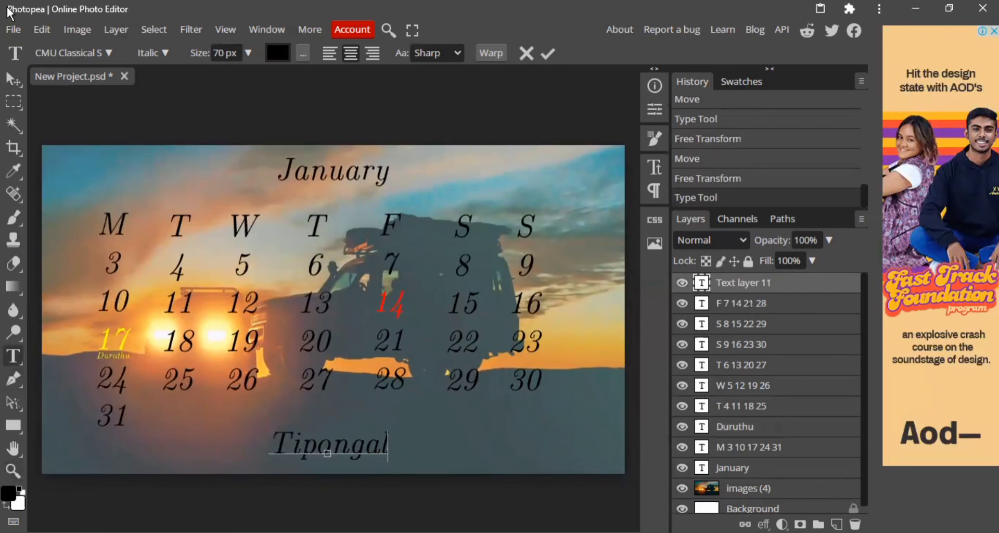
left_click(13, 79)
left_click_drag(352, 433, 354, 443)
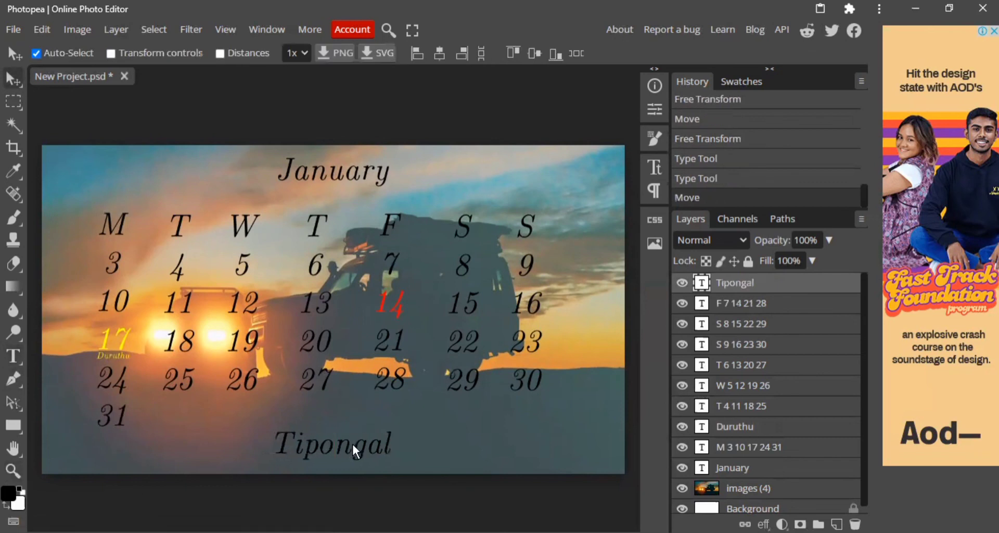
Change the colour of the whole Tipongal text to red (ff0000).
double_click(353, 443)
left_click(278, 52)
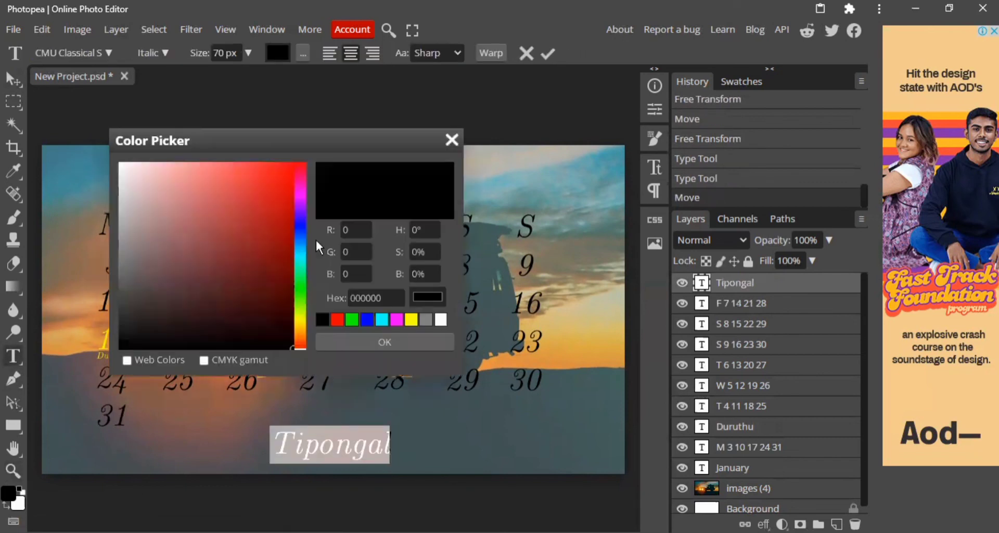
left_click(337, 319)
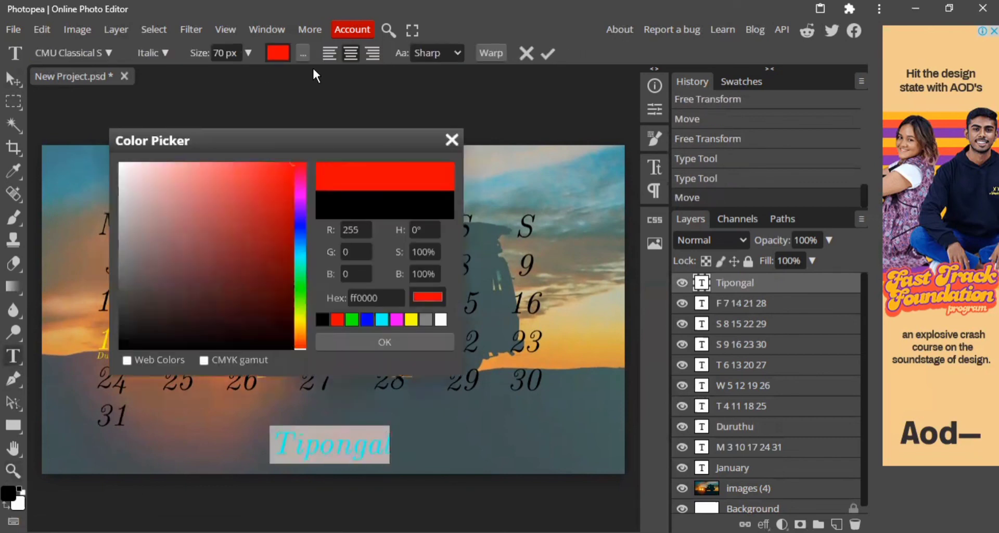
left_click(426, 340)
left_click(12, 83)
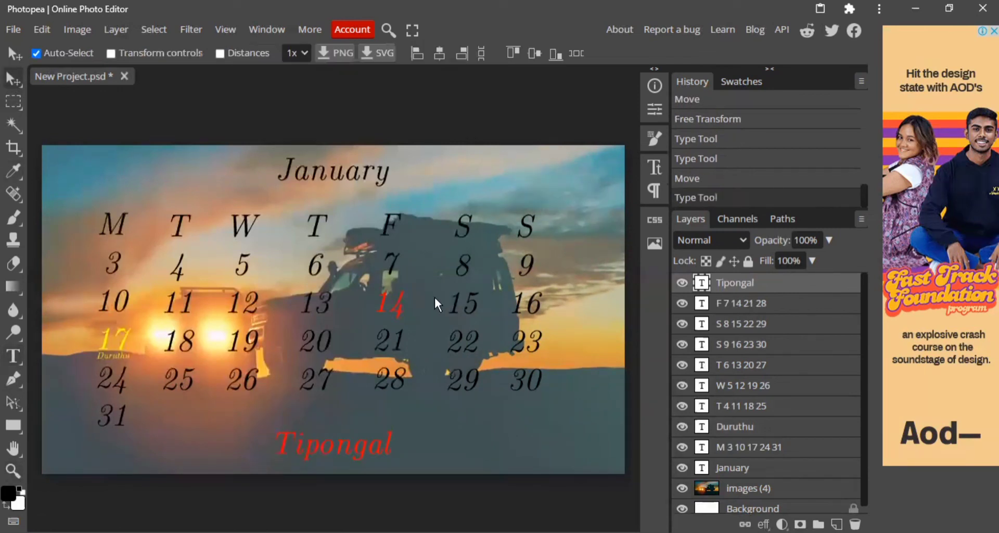
Scale the Tipongal text to about 39% and place it between the 14 and the 21.
key("ctrl+t")
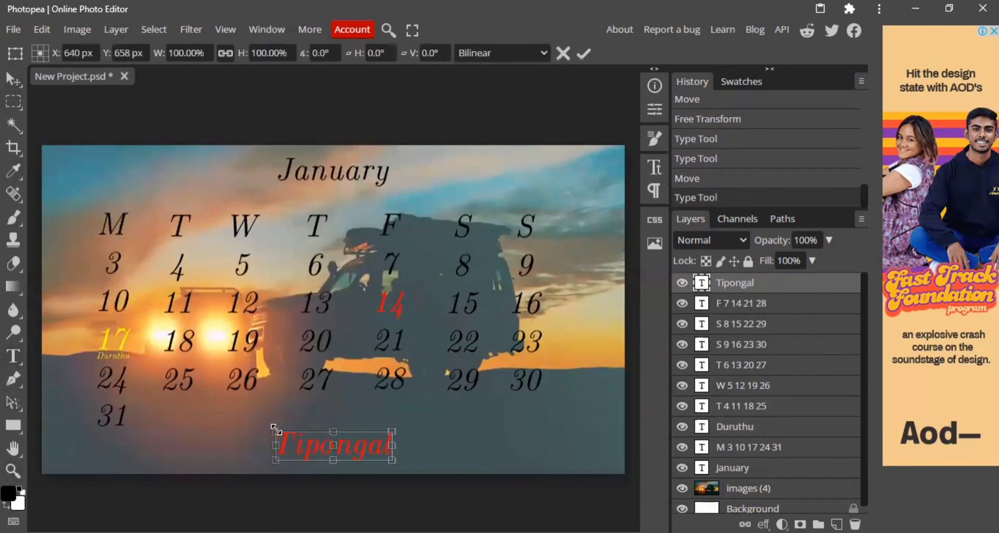
left_click_drag(274, 428, 384, 327)
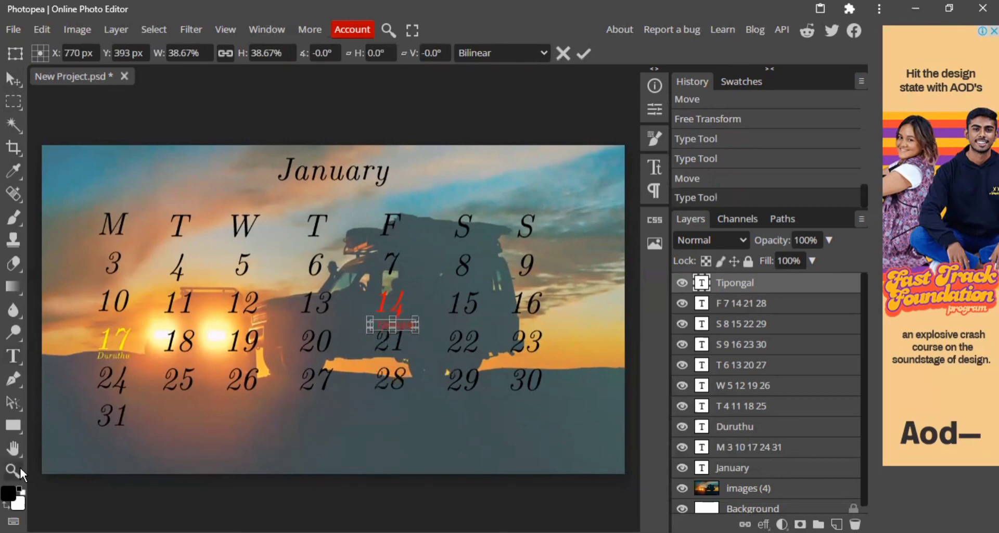
left_click(20, 470)
left_click_drag(393, 372, 430, 351)
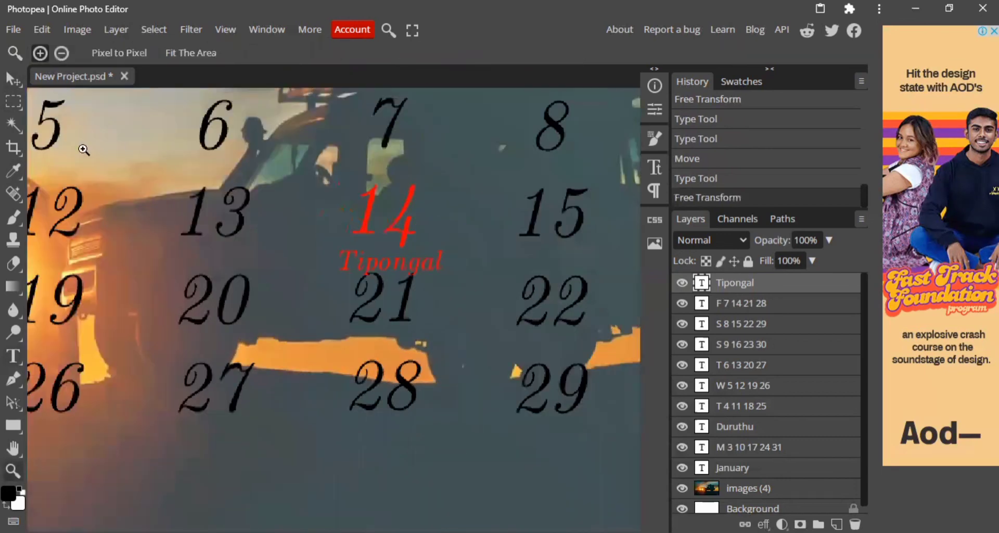
key("v")
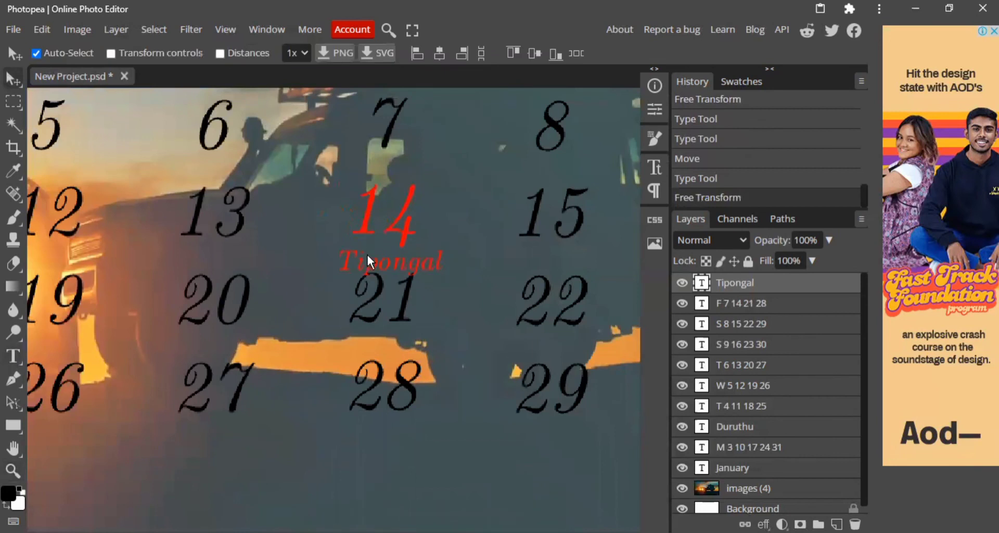
Scale the Tipongal text to about 73% and place it directly beneath the 14, above the 21.
key("ctrl+alt+t")
left_click_drag(339, 248, 402, 252)
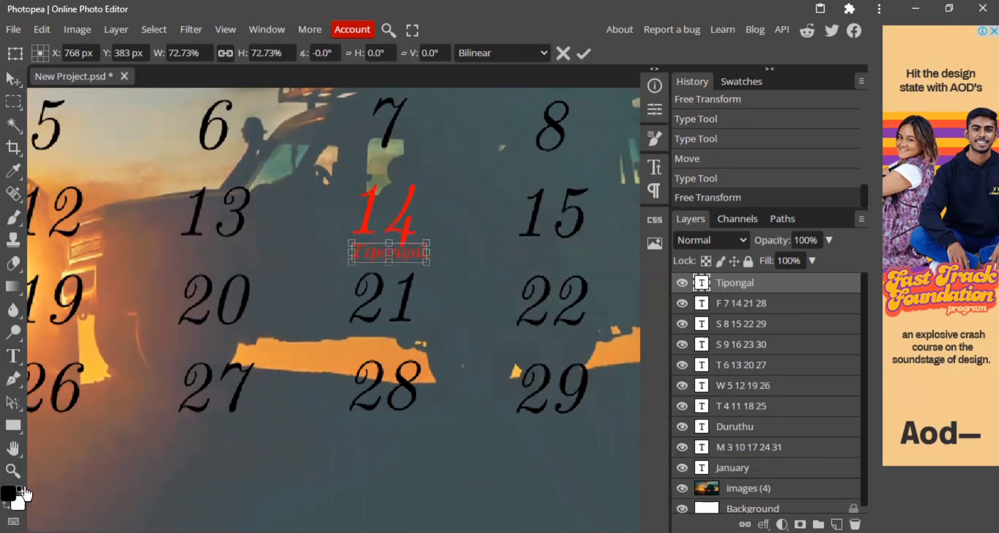
left_click(13, 448)
left_click_drag(176, 422, 600, 364)
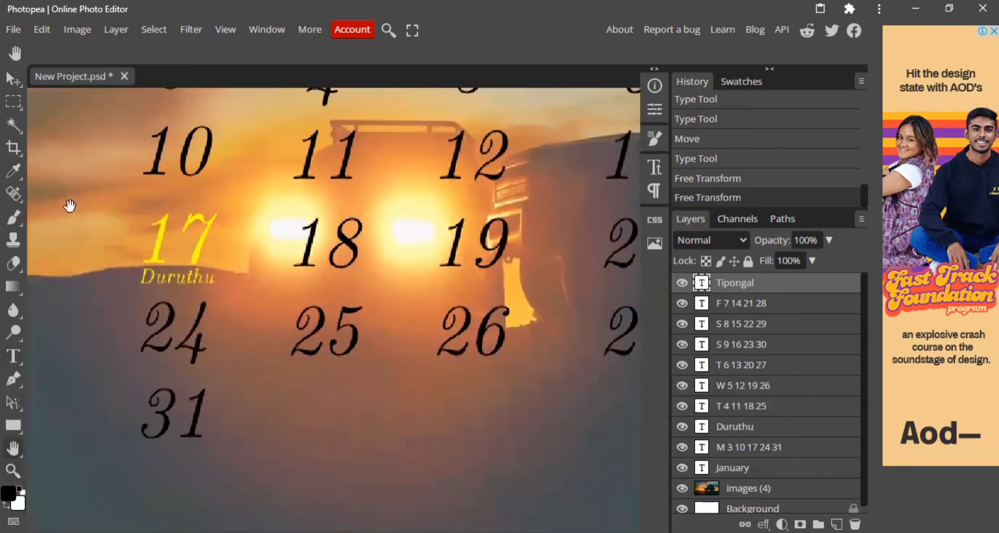
left_click(14, 79)
left_click(11, 471)
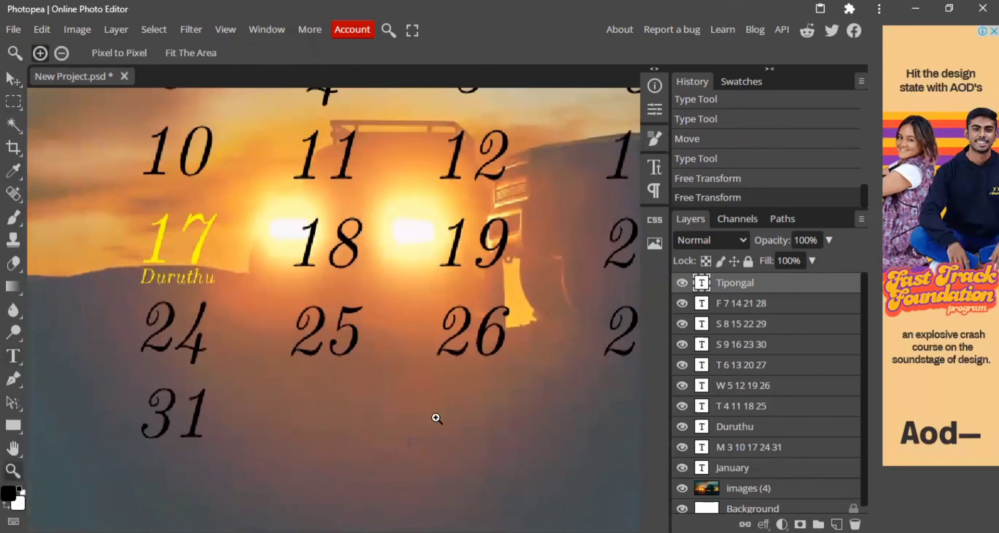
scroll(374, 413, "down", 3)
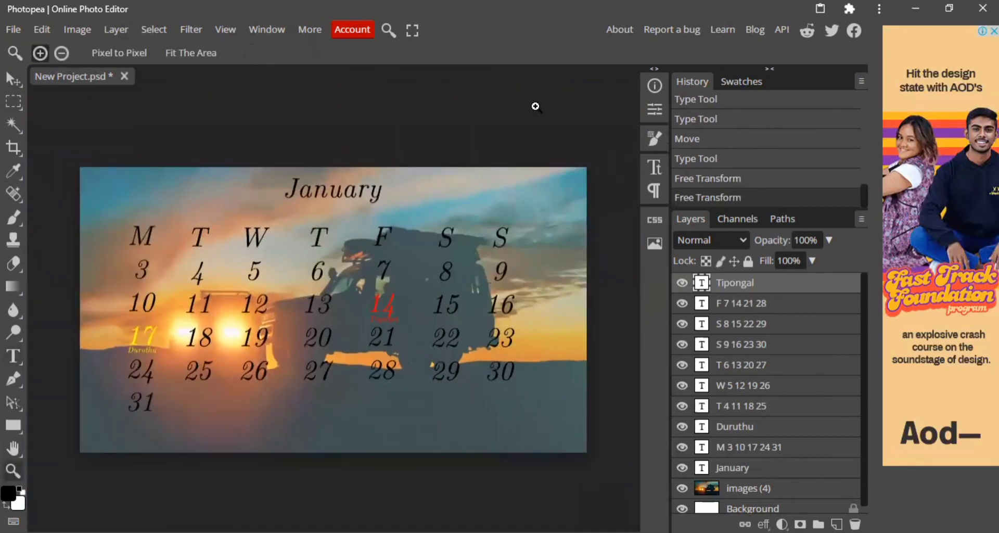
left_click(11, 80)
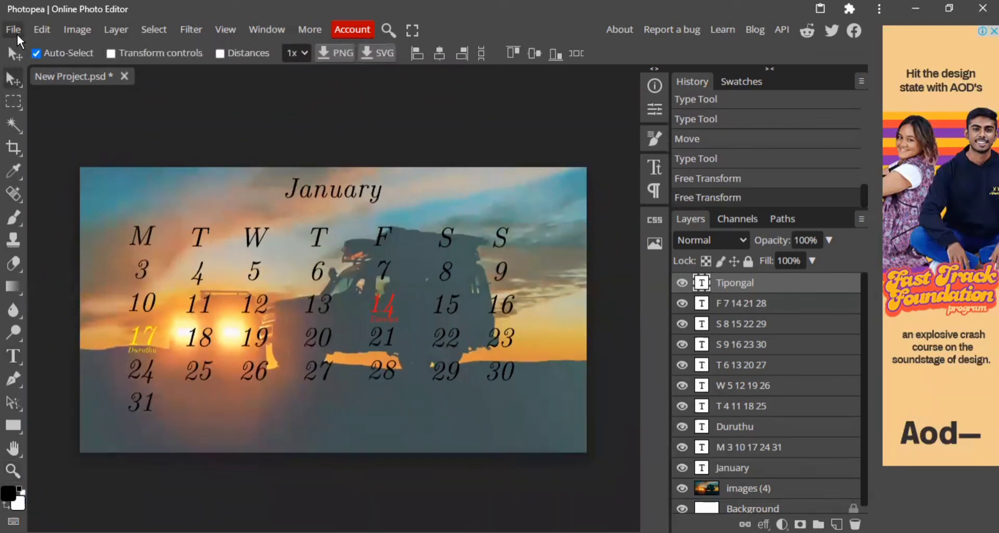
Export the calendar as a JPG named Calender at 100% quality and open the downloaded file.
left_click(14, 30)
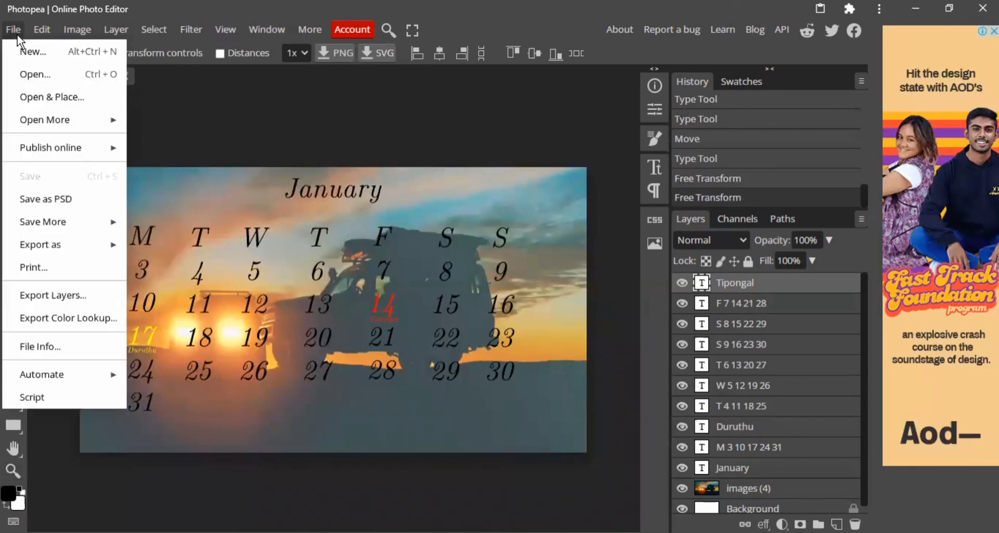
mouse_move(104, 246)
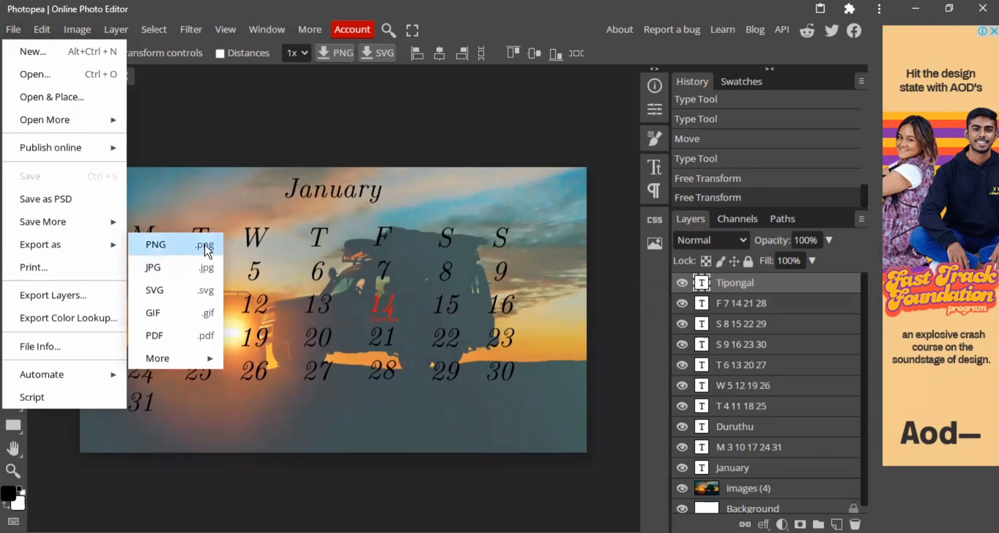
left_click(206, 272)
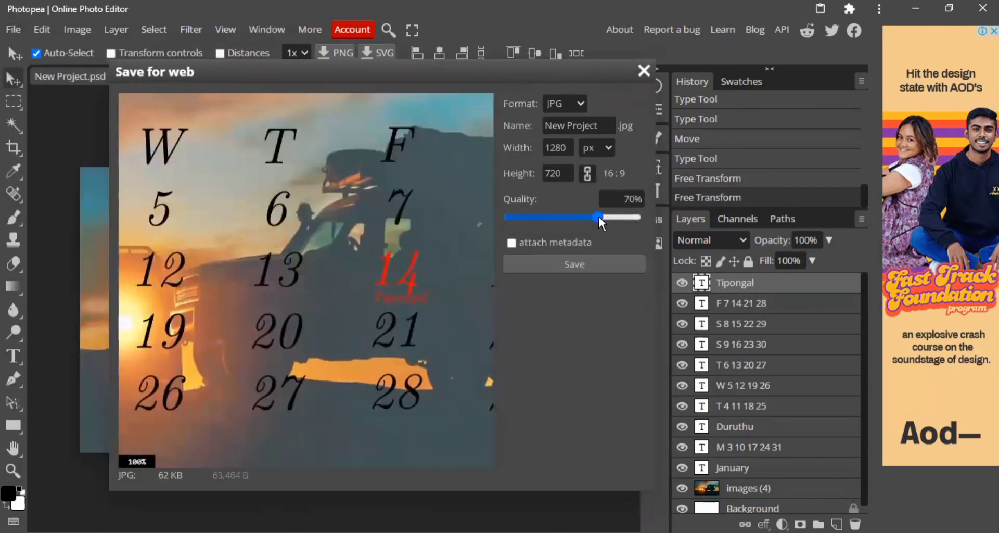
left_click_drag(598, 214, 655, 217)
left_click(608, 127)
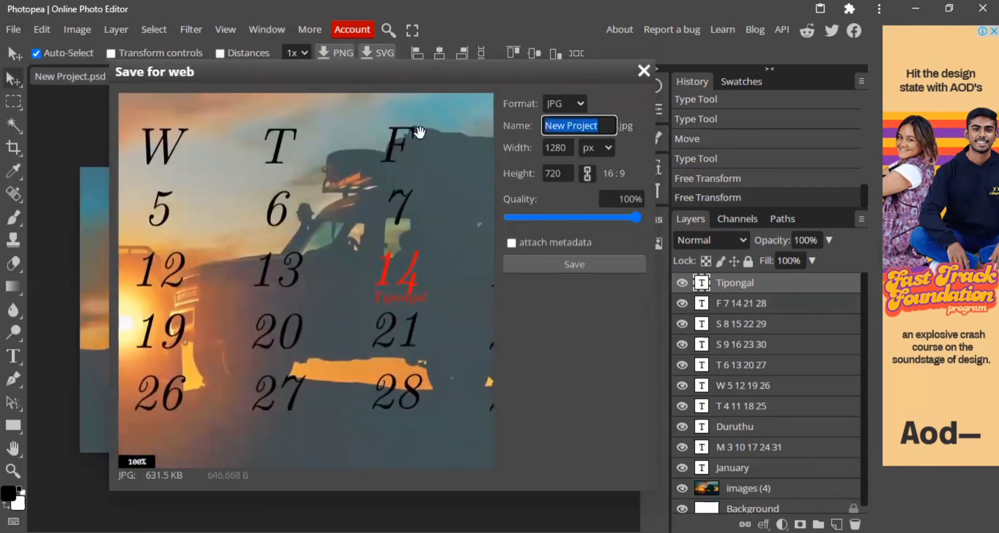
type("Cale")
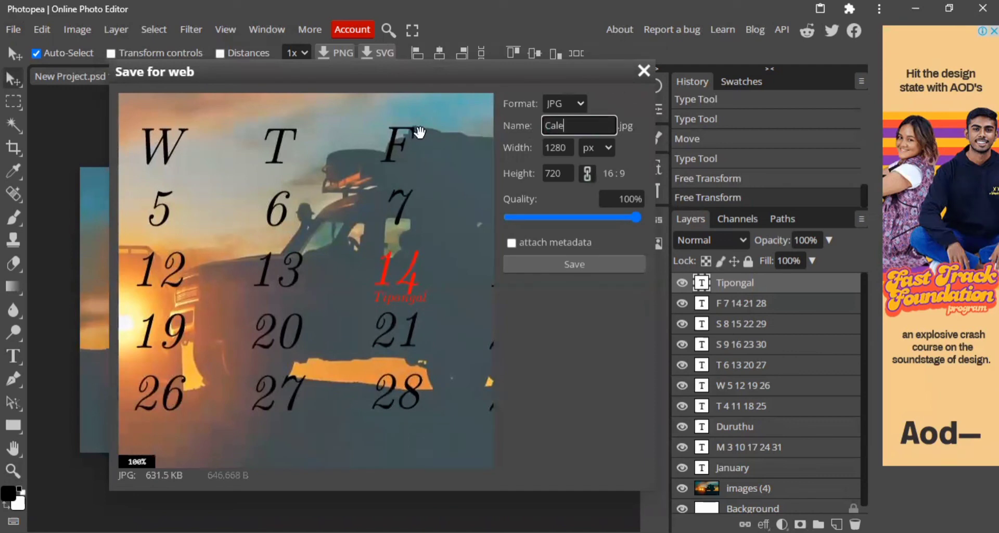
type("nder")
left_click(586, 266)
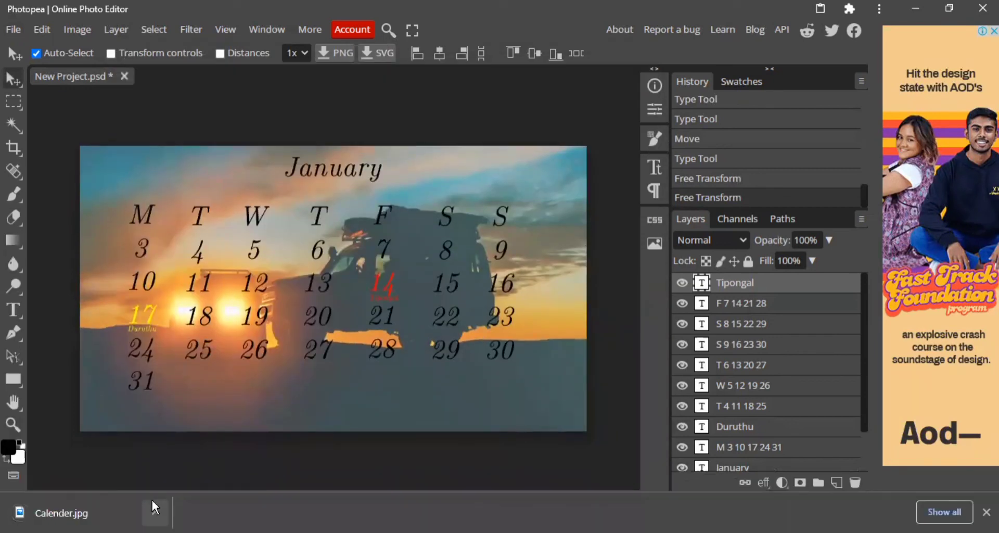
left_click(152, 501)
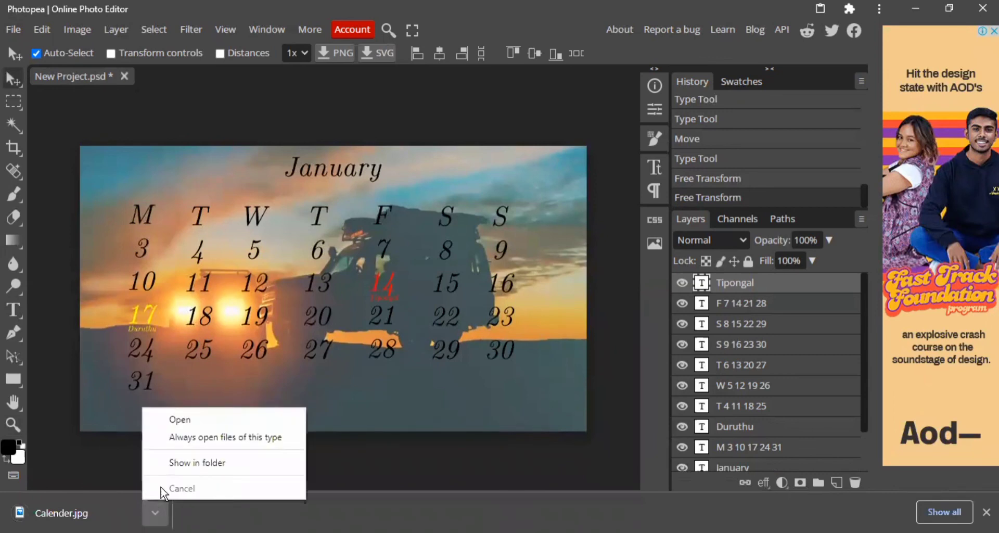
left_click(192, 422)
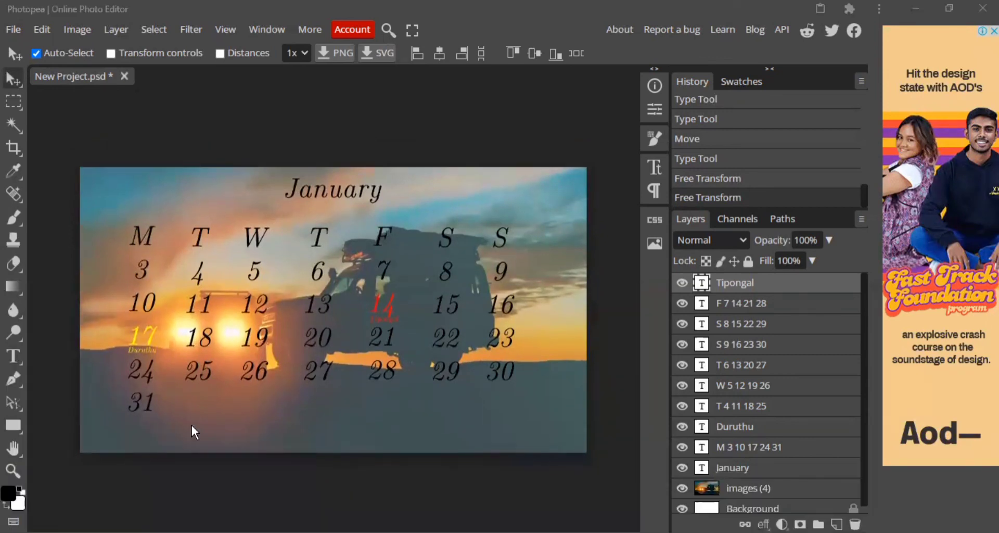